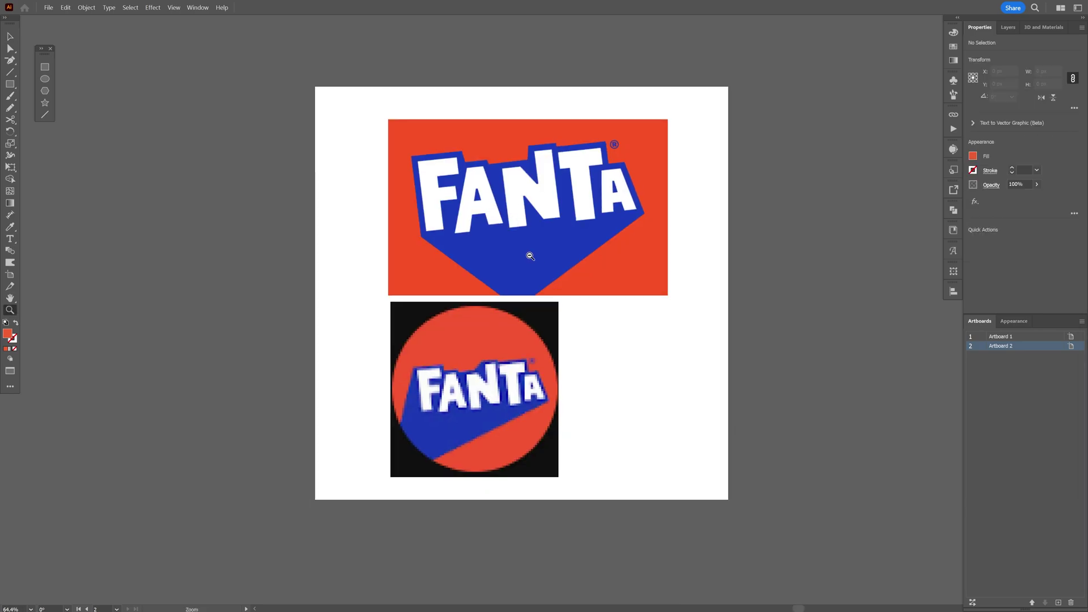
# Zoom and pan around the Fanta artboards to study the round Fanta reference logo.
pyautogui.moveTo(498, 250); pyautogui.dragTo(497, 218)
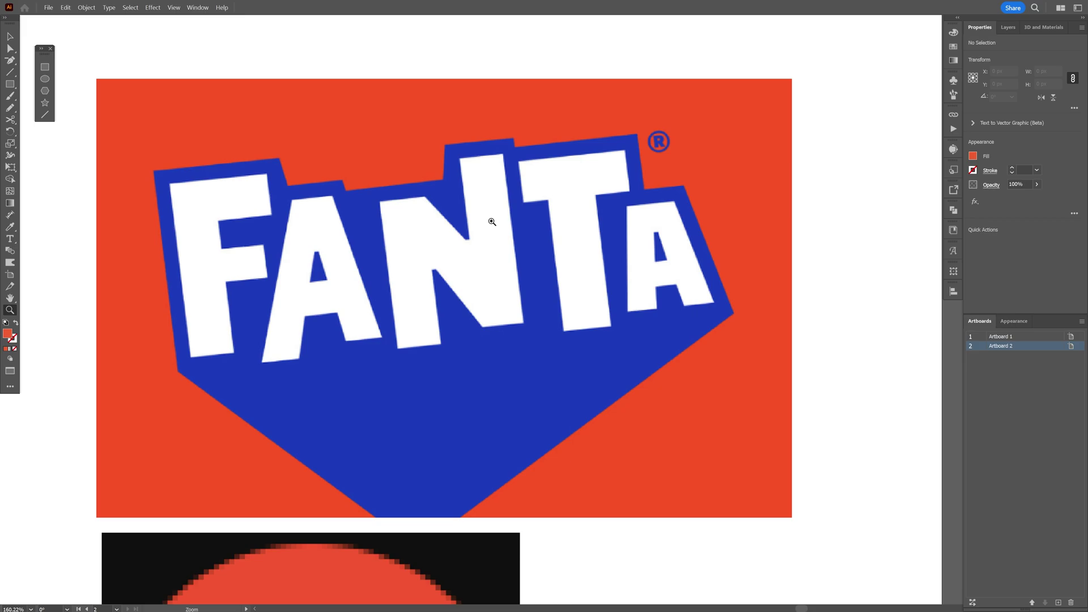
pyautogui.scroll(-6, 519, 243)
pyautogui.scroll(-3, 519, 246)
pyautogui.scroll(-3, 533, 236)
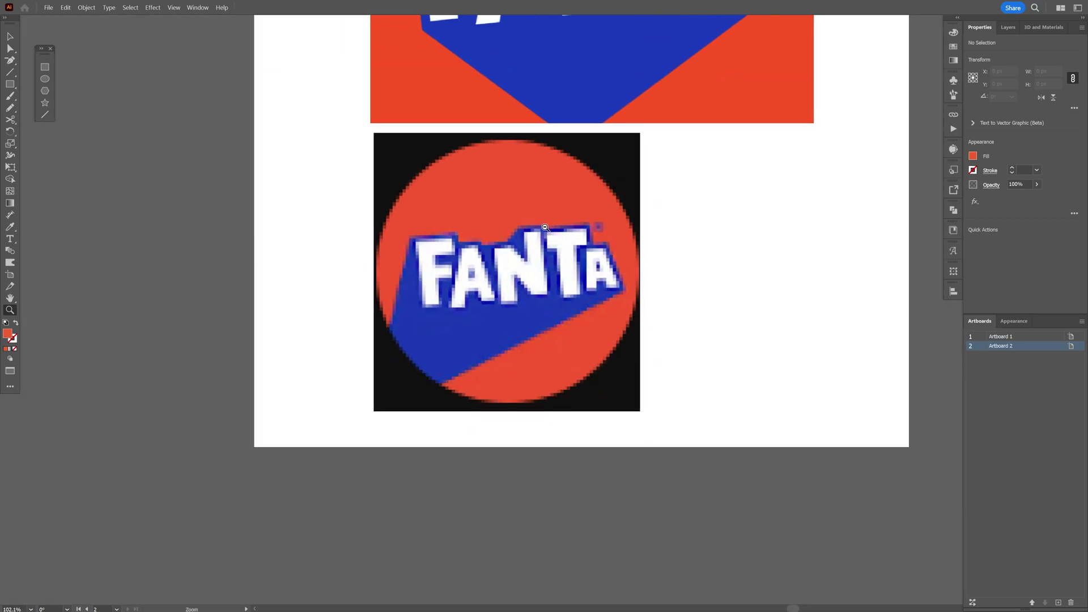
pyautogui.scroll(1, 547, 228)
pyautogui.moveTo(550, 226); pyautogui.dragTo(520, 295)
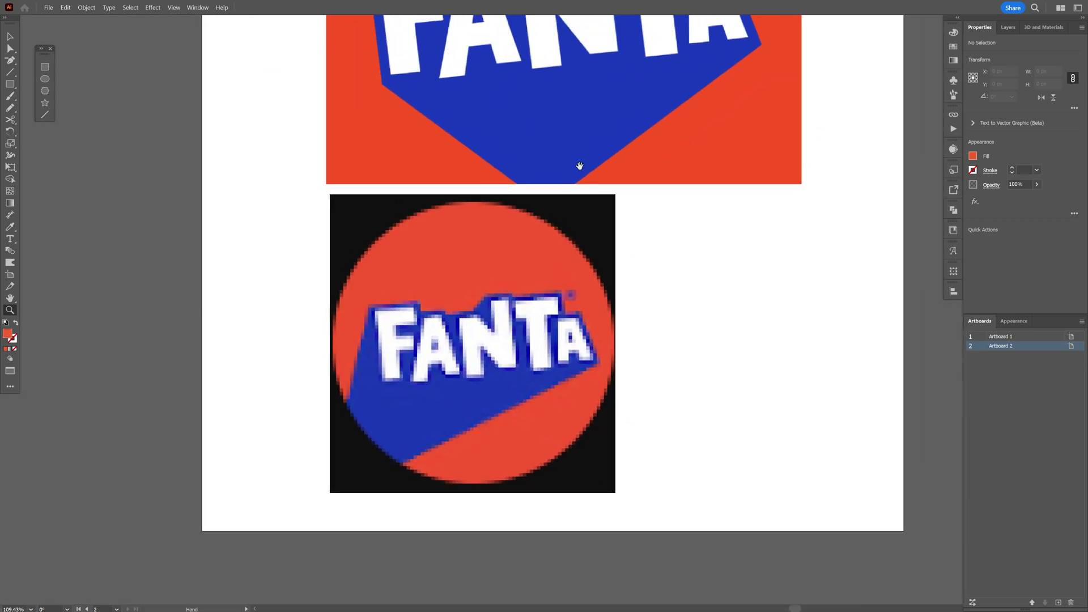
pyautogui.moveTo(578, 165); pyautogui.dragTo(522, 376)
pyautogui.moveTo(464, 456); pyautogui.dragTo(513, 275)
pyautogui.scroll(2, 533, 325)
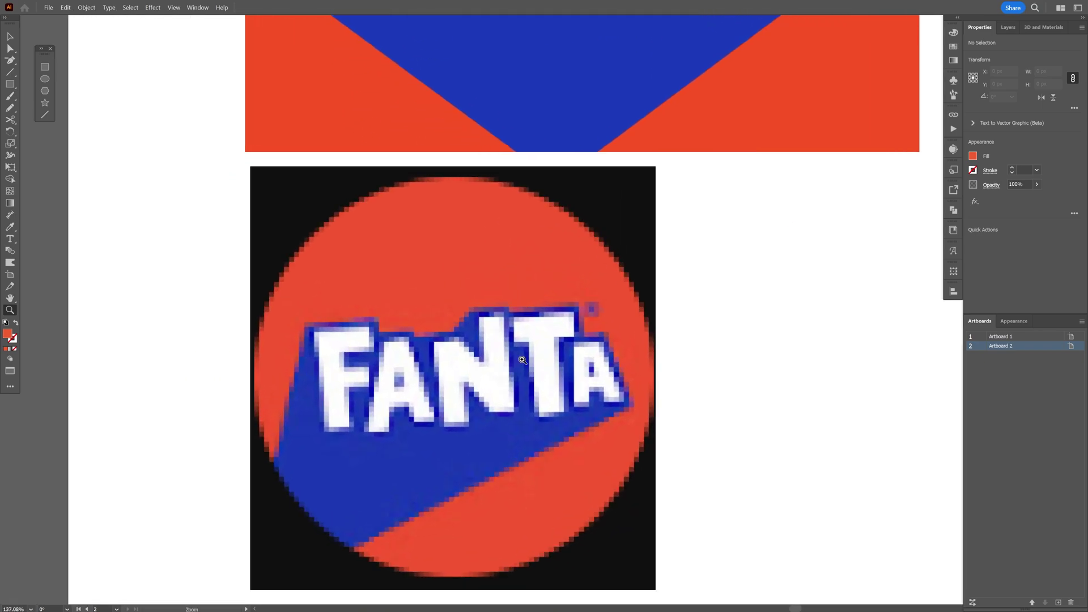
pyautogui.scroll(-2, 533, 324)
pyautogui.moveTo(533, 324); pyautogui.dragTo(547, 307)
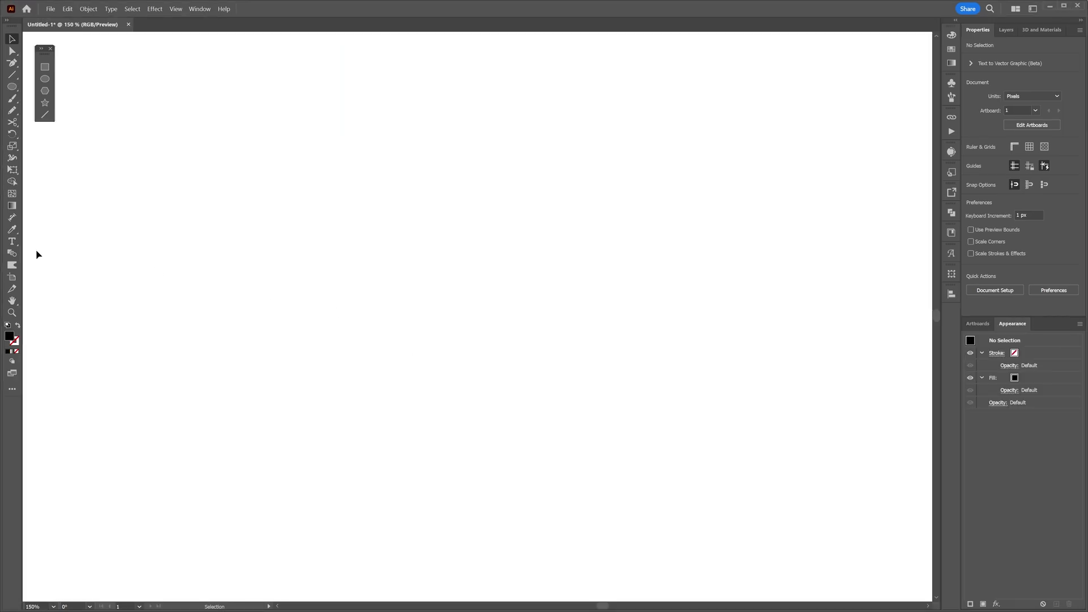
# Place a new text object on the page reading PANTER.
pyautogui.click(12, 242)
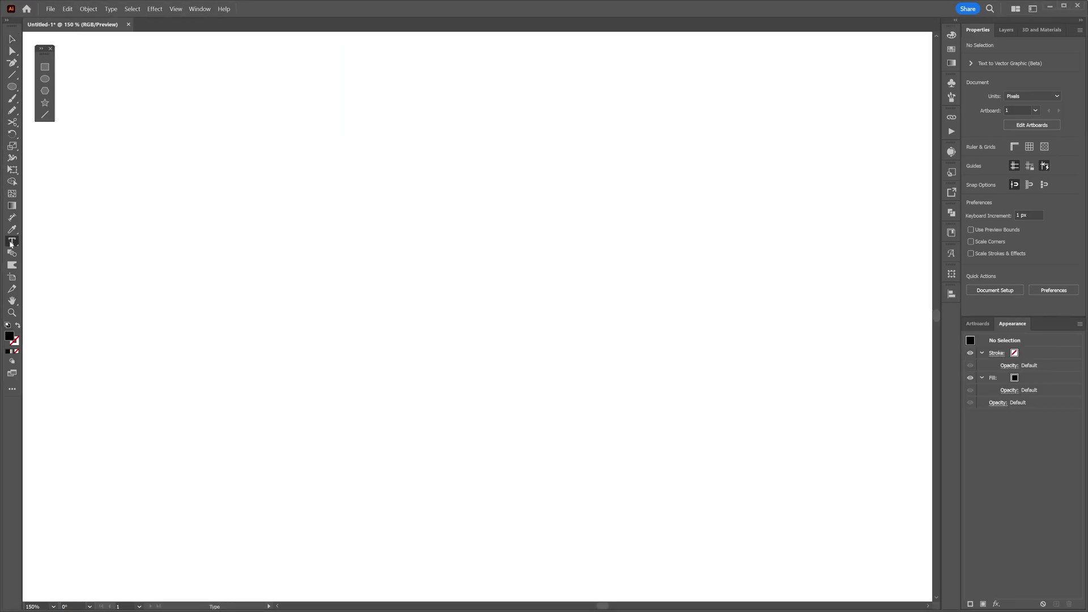
pyautogui.click(413, 306)
pyautogui.write('PANTER')
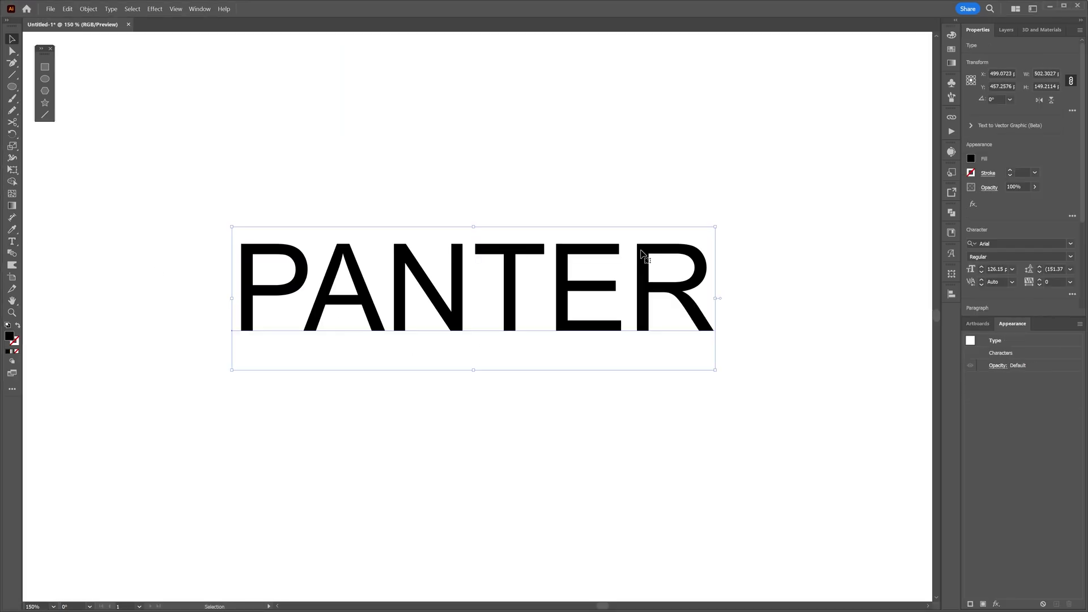
# Set PANTER in Ariston Comic Demo Regular and zoom the view to 300%.
pyautogui.click(1000, 244)
pyautogui.write('aris')
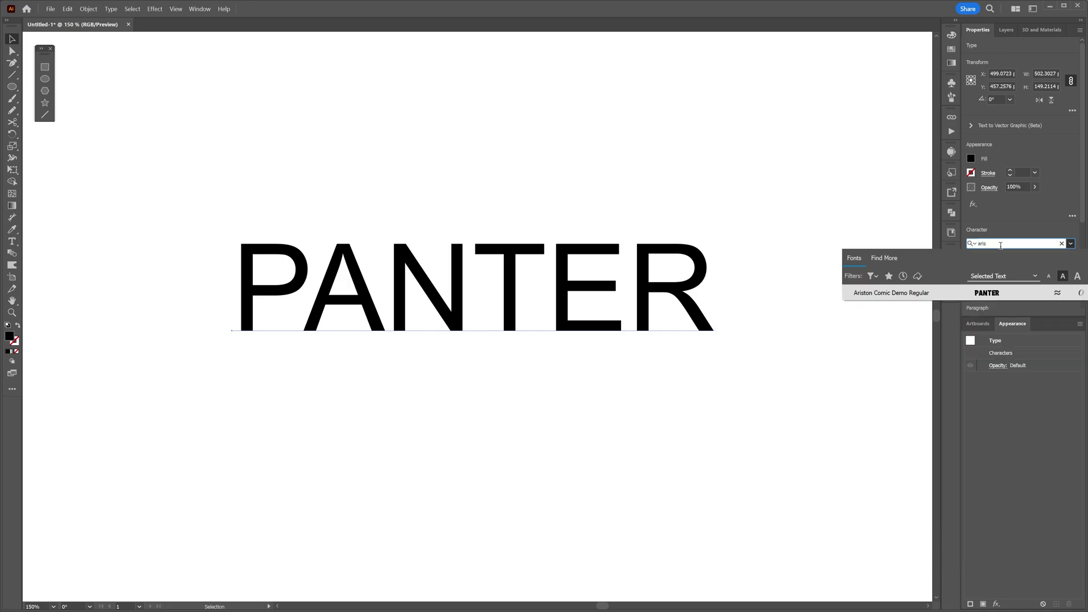
pyautogui.click(922, 293)
pyautogui.click(1018, 244)
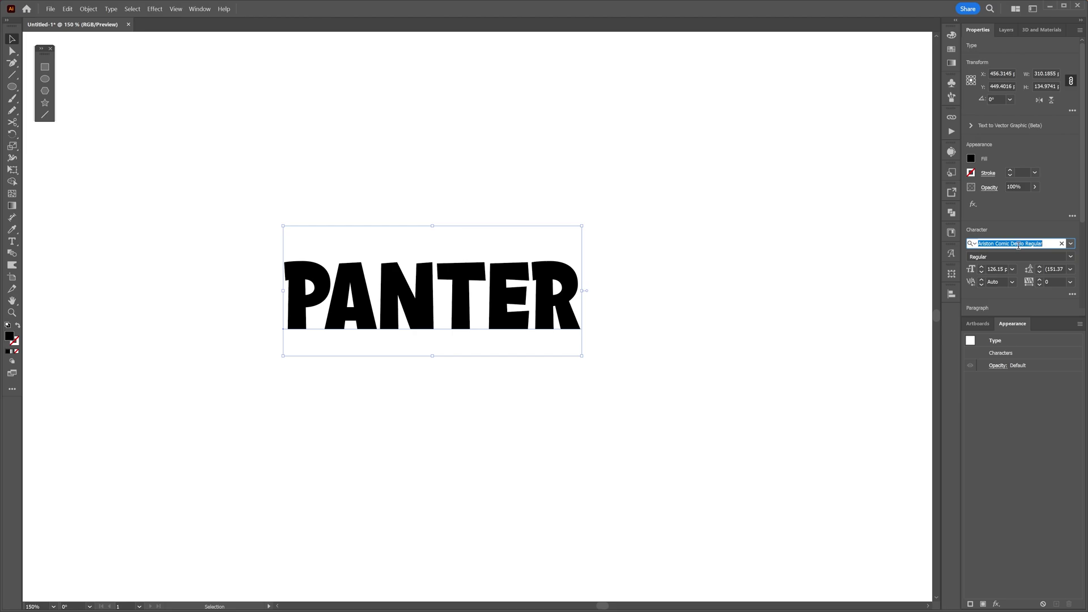
pyautogui.click(548, 207)
pyautogui.hotkey('ctrl', '=')
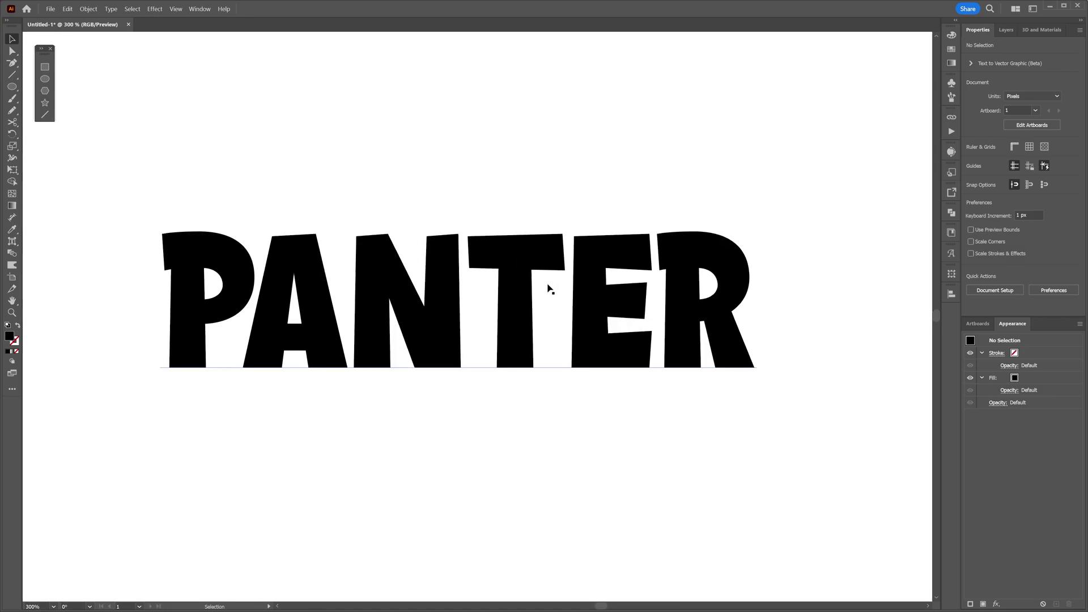
pyautogui.moveTo(549, 289); pyautogui.dragTo(564, 289)
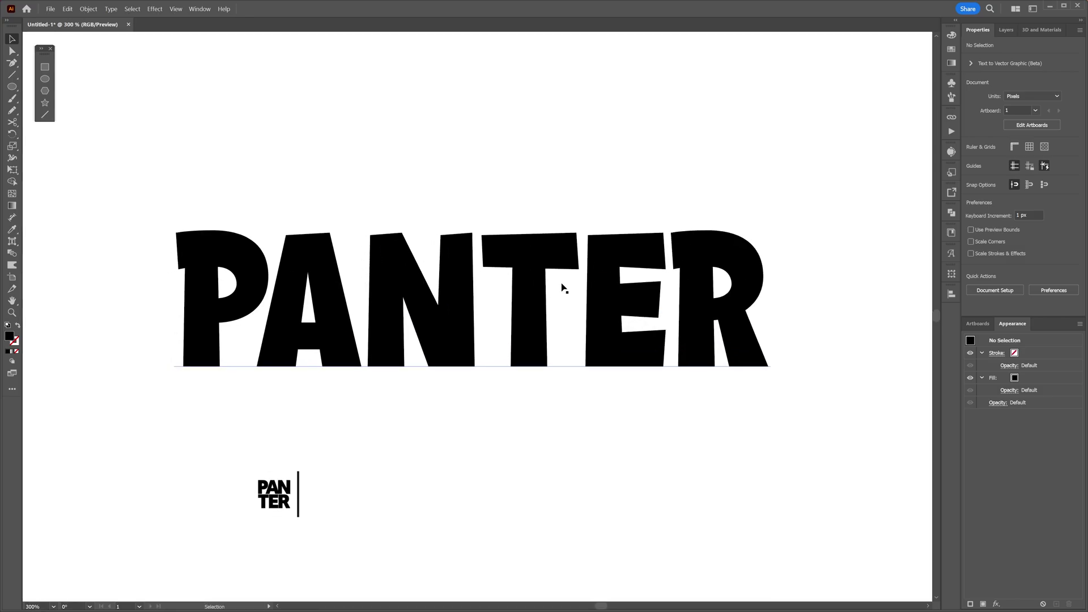
# With the Touch Type Tool, raise and tilt the letter A.
pyautogui.click(563, 288)
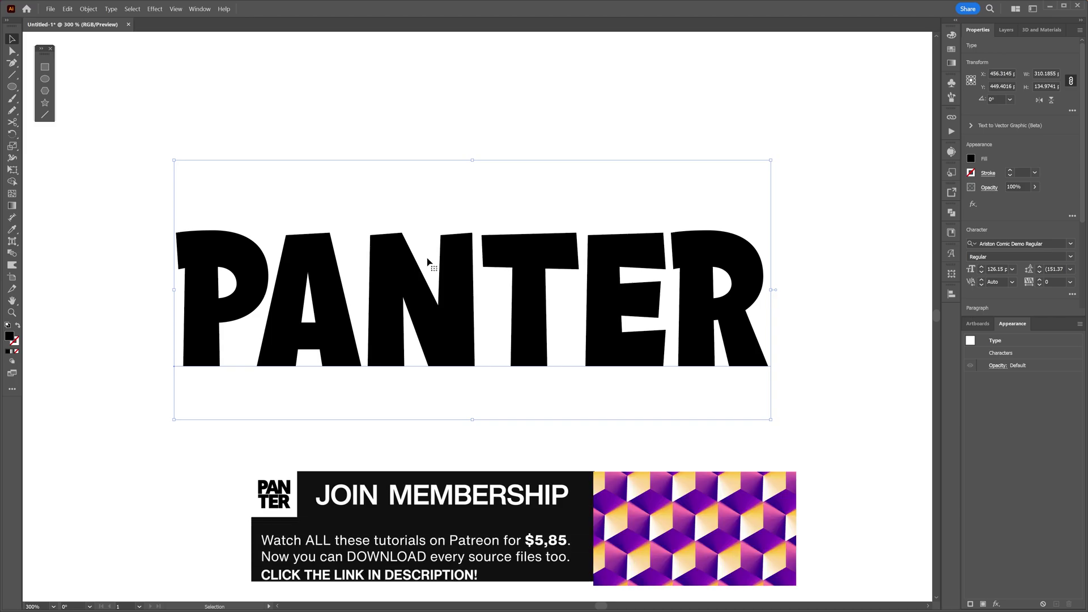
pyautogui.click(12, 241)
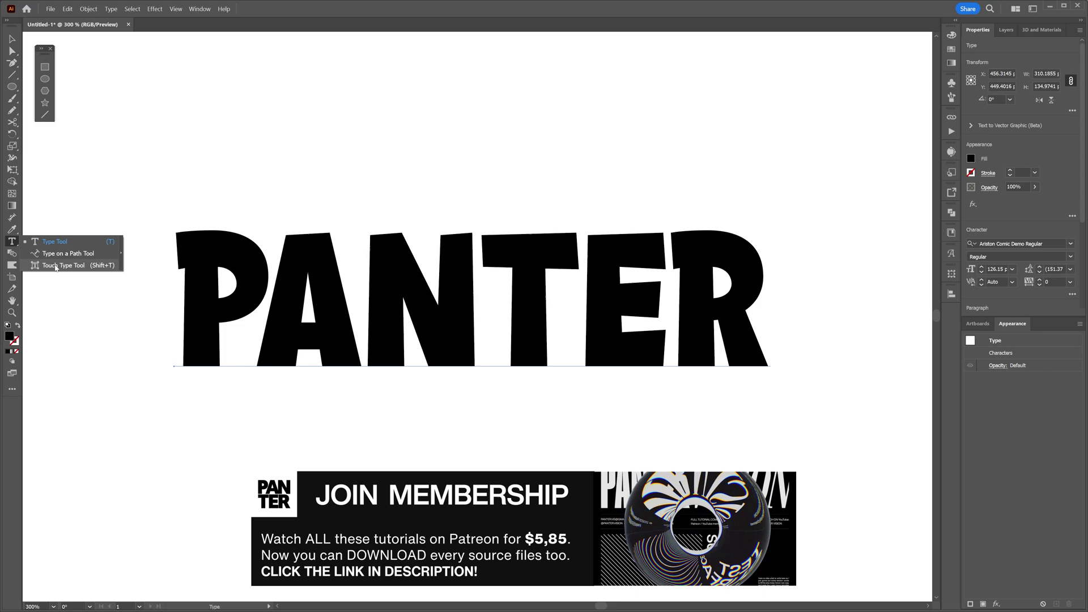
pyautogui.click(55, 267)
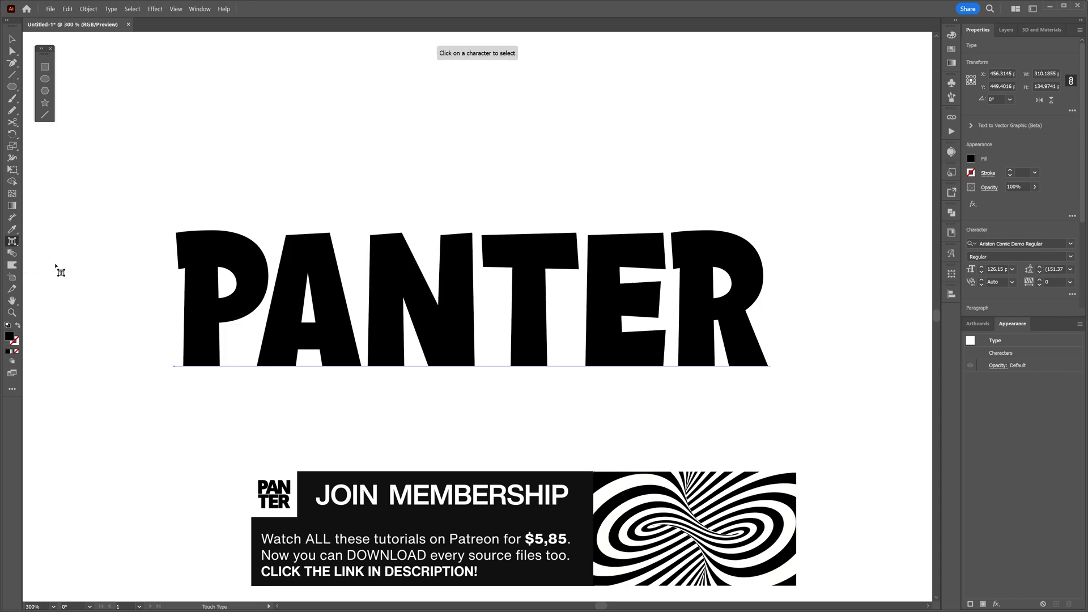
pyautogui.click(322, 277)
pyautogui.moveTo(323, 280)
pyautogui.mouseDown()
pyautogui.moveTo(328, 294)
pyautogui.moveTo(329, 268)
pyautogui.mouseUp()
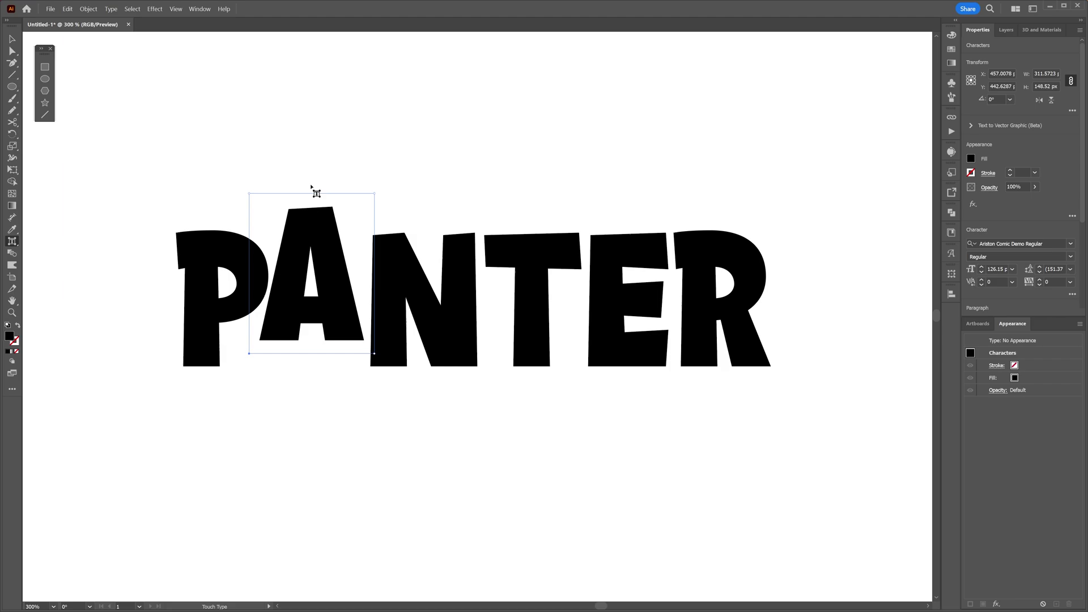
pyautogui.moveTo(311, 187); pyautogui.dragTo(335, 195)
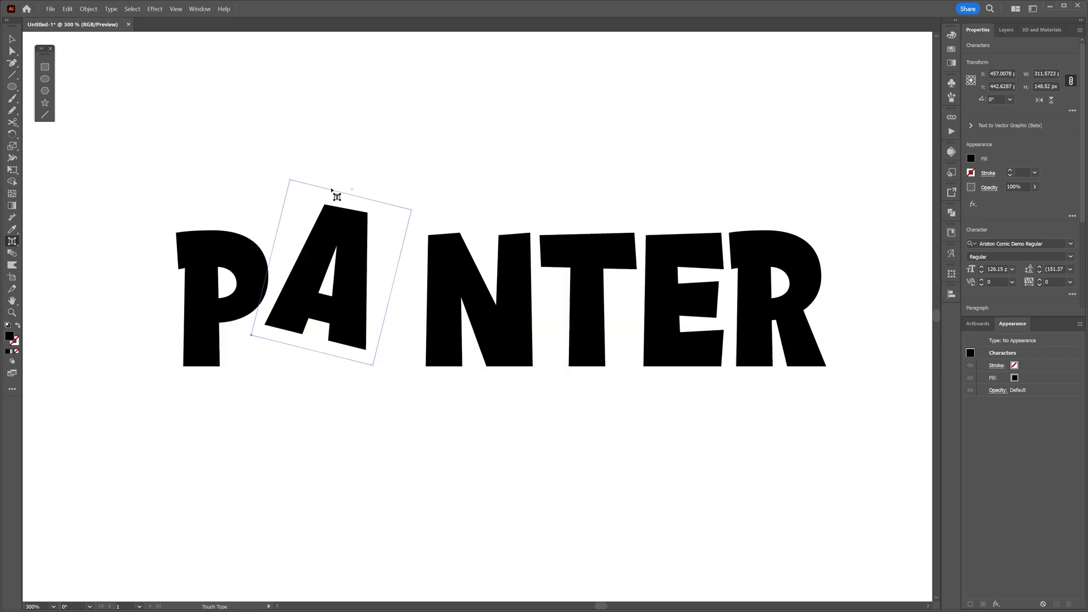
# Drop the N below the baseline, rotate the A about -9.5°, and reposition the word.
pyautogui.click(454, 252)
pyautogui.moveTo(460, 272); pyautogui.dragTo(403, 271)
pyautogui.moveTo(318, 252); pyautogui.dragTo(315, 268)
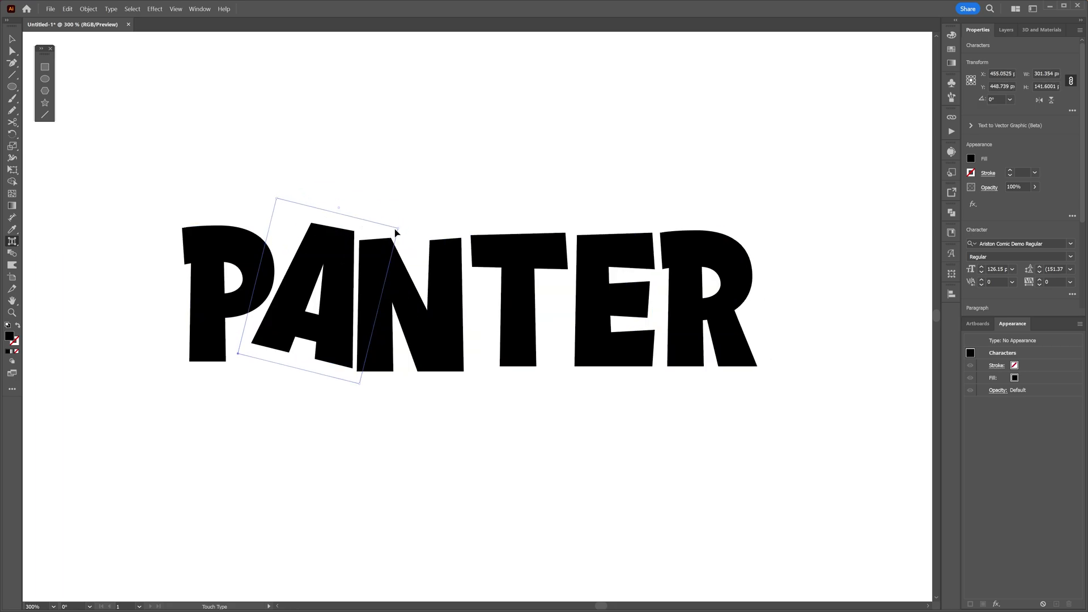
pyautogui.moveTo(339, 208); pyautogui.dragTo(333, 203)
pyautogui.moveTo(412, 302)
pyautogui.mouseDown()
pyautogui.moveTo(413, 277)
pyautogui.moveTo(411, 322)
pyautogui.mouseUp()
pyautogui.press('v')
pyautogui.moveTo(484, 332)
pyautogui.mouseDown()
pyautogui.moveTo(496, 336)
pyautogui.moveTo(493, 327)
pyautogui.mouseUp()
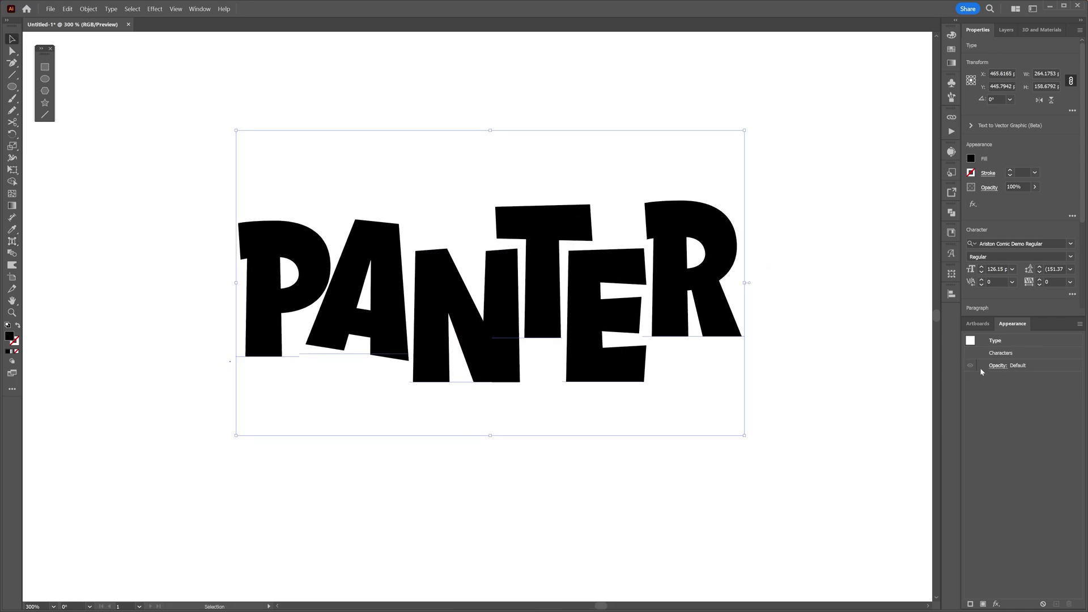
# Add a new stroke below the fill and make the letters' fill white.
pyautogui.click(971, 604)
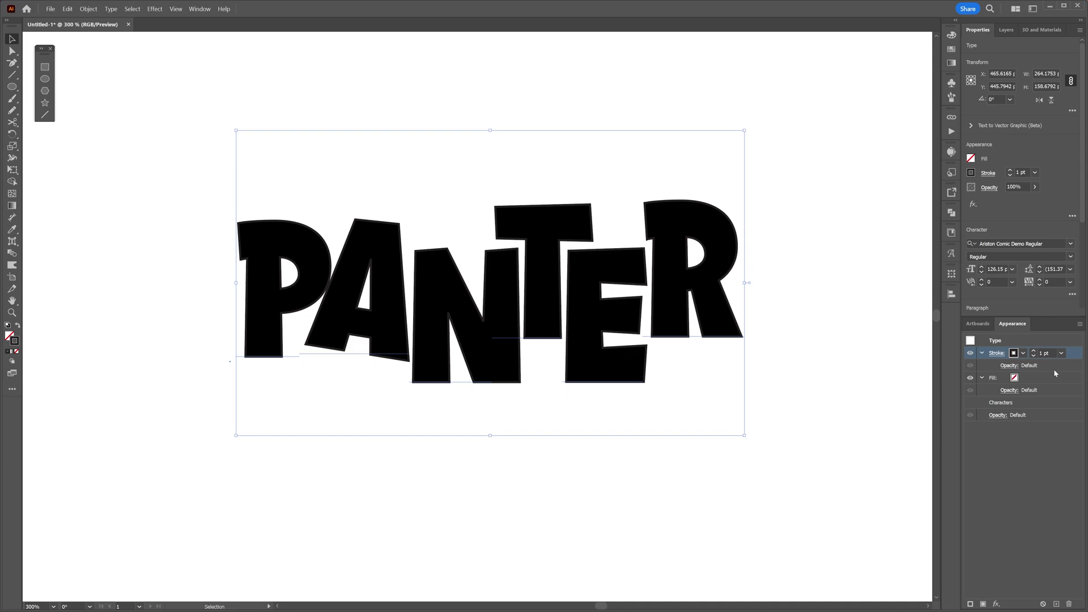
pyautogui.moveTo(1072, 356); pyautogui.dragTo(1048, 399)
pyautogui.click(1038, 356)
pyautogui.click(1015, 353)
pyautogui.click(936, 370)
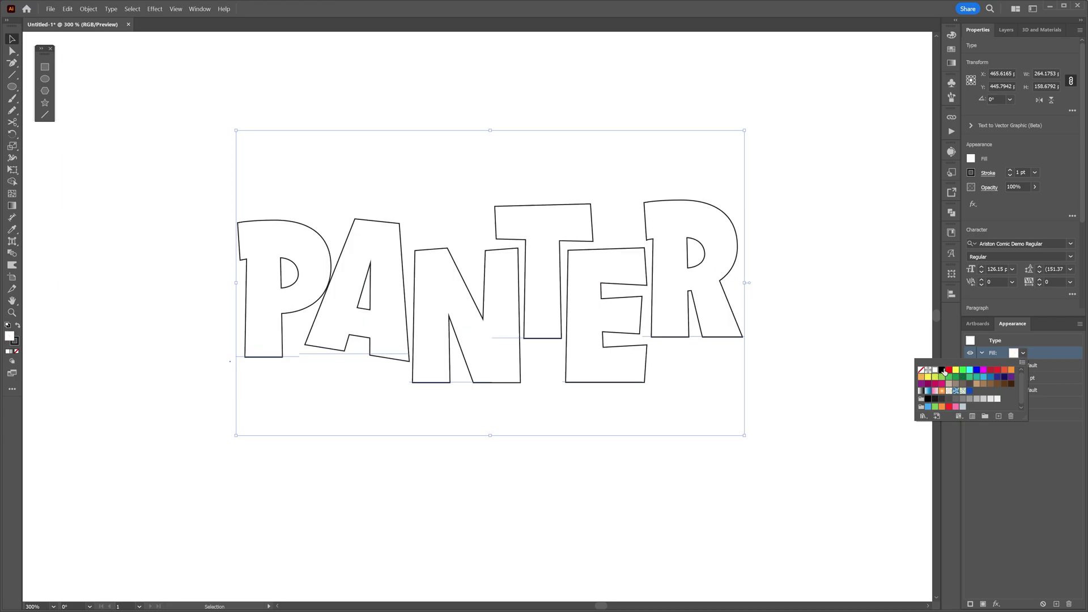
pyautogui.click(1053, 368)
# Make the outline blue and thicken it to about 31.6 pt.
pyautogui.click(1038, 379)
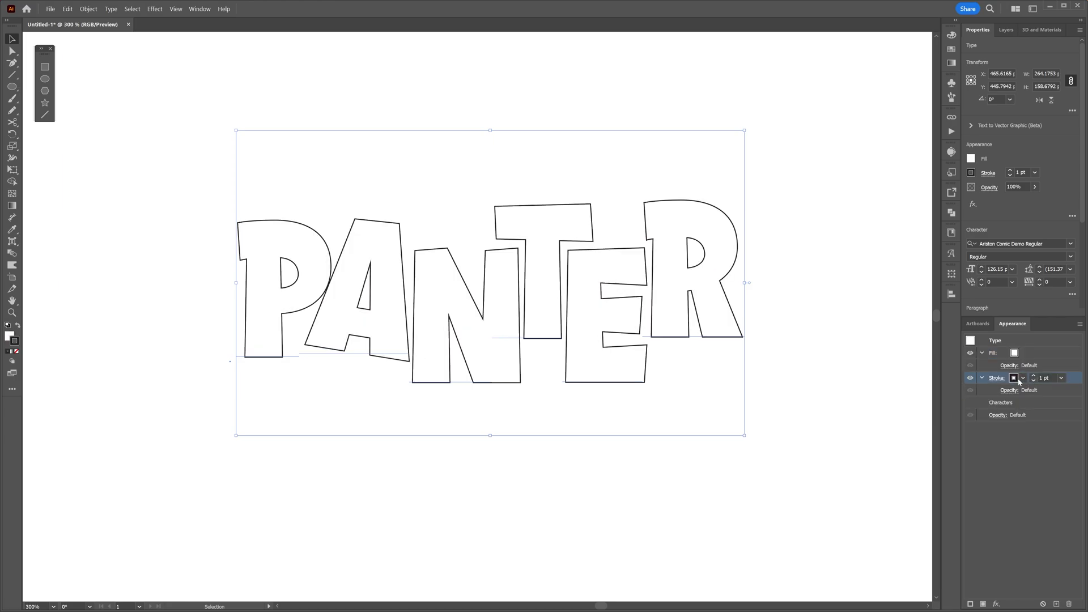
pyautogui.click(1023, 379)
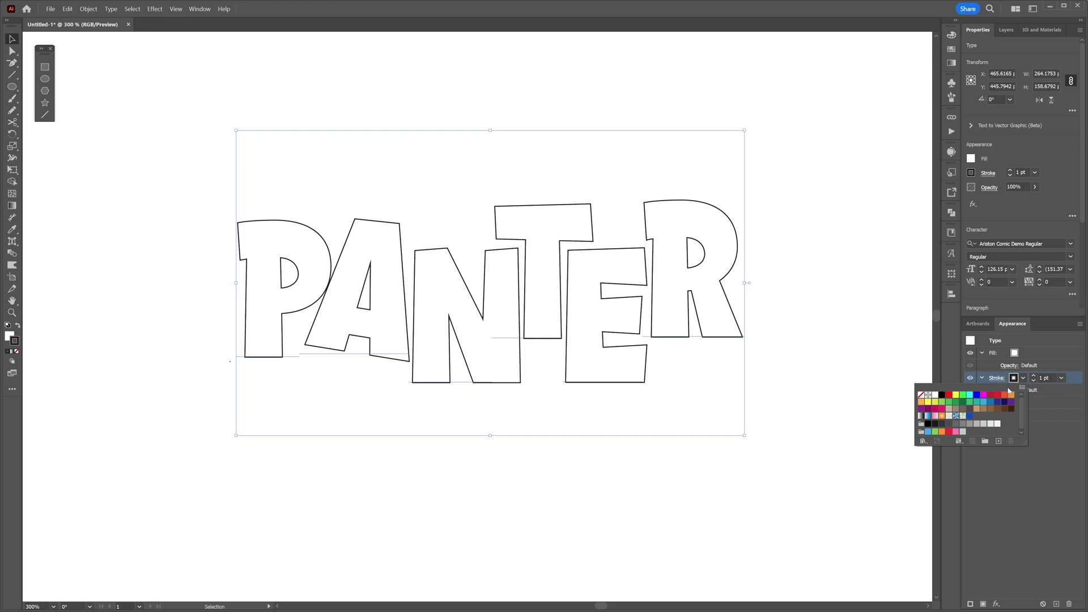
pyautogui.click(972, 417)
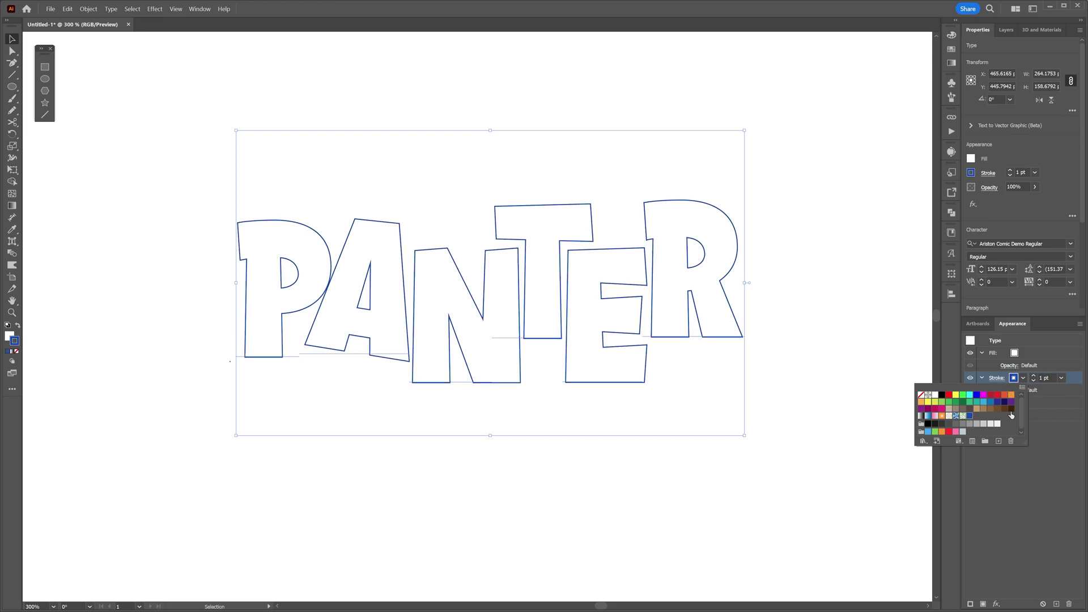
pyautogui.click(1048, 377)
pyautogui.press('Up')
pyautogui.press('Up')
pyautogui.press('Up')
pyautogui.press('Up')
pyautogui.press('Up')
pyautogui.press('Up')
pyautogui.press('Up')
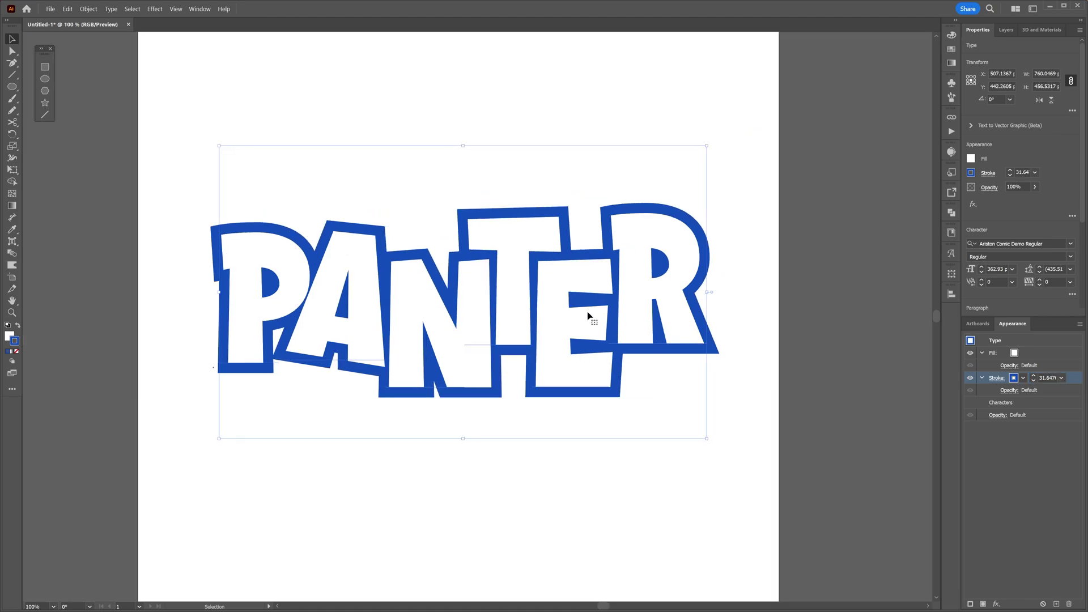
pyautogui.click(998, 404)
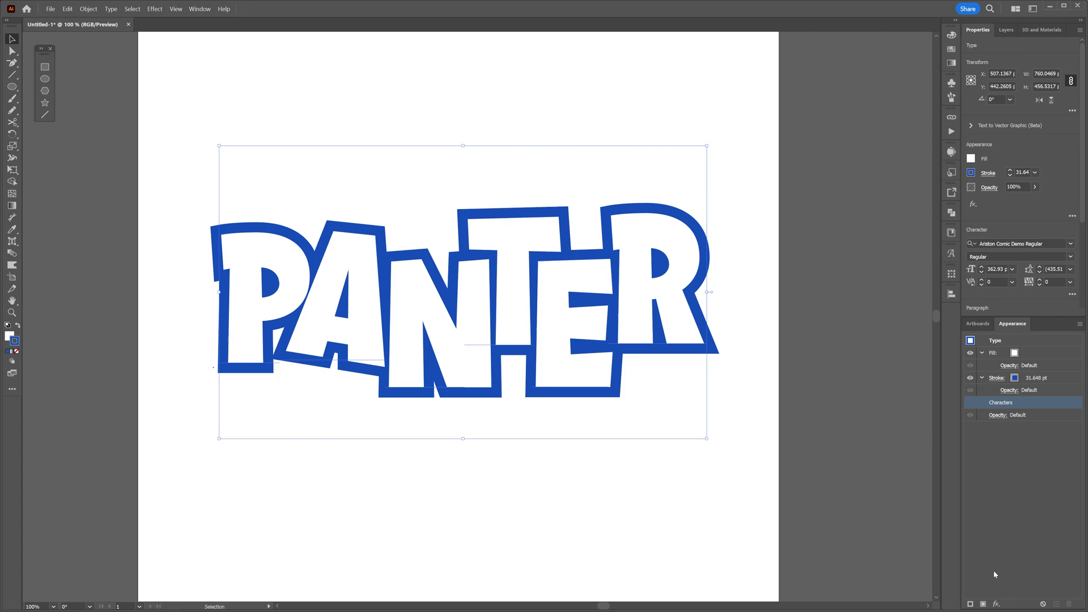
# Apply 3D Rotate (Classic) with custom rotation angles and 39° perspective to PANTER.
pyautogui.click(996, 604)
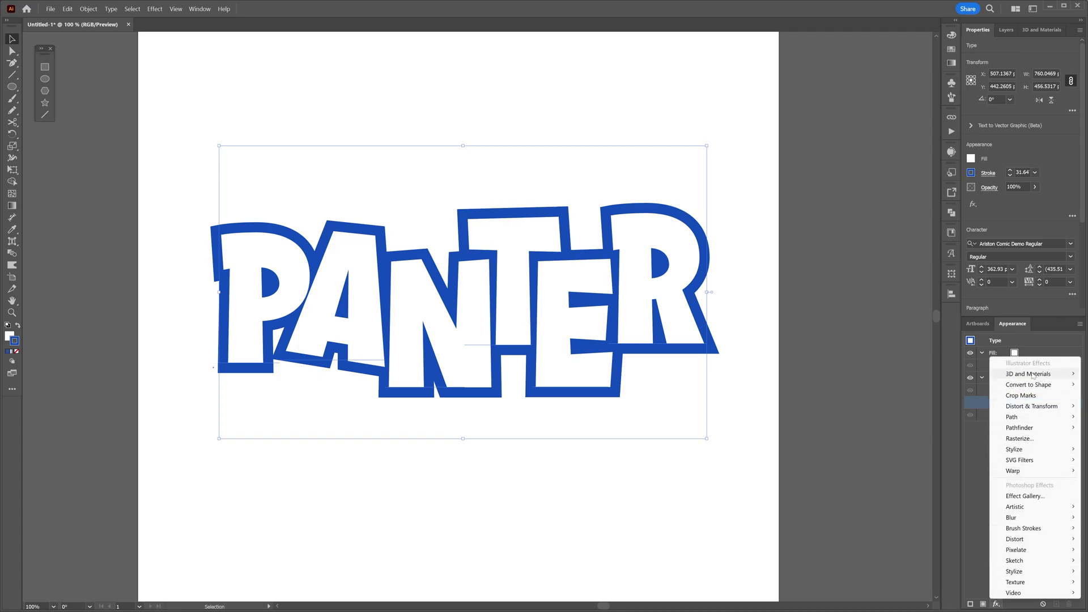
pyautogui.moveTo(1032, 376)
pyautogui.moveTo(954, 431)
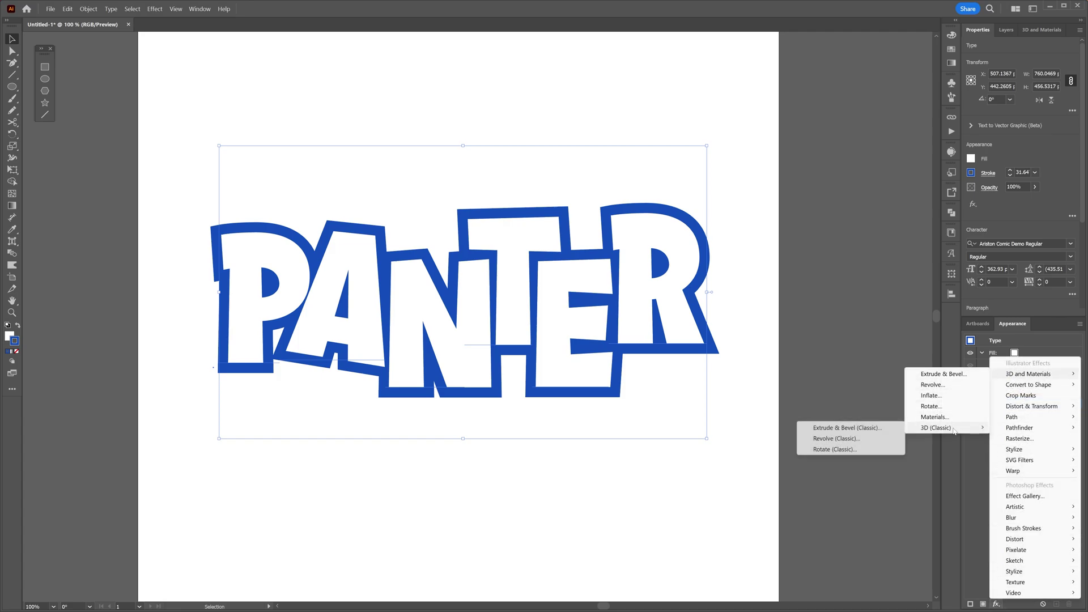
pyautogui.click(846, 451)
pyautogui.moveTo(849, 224); pyautogui.dragTo(810, 247)
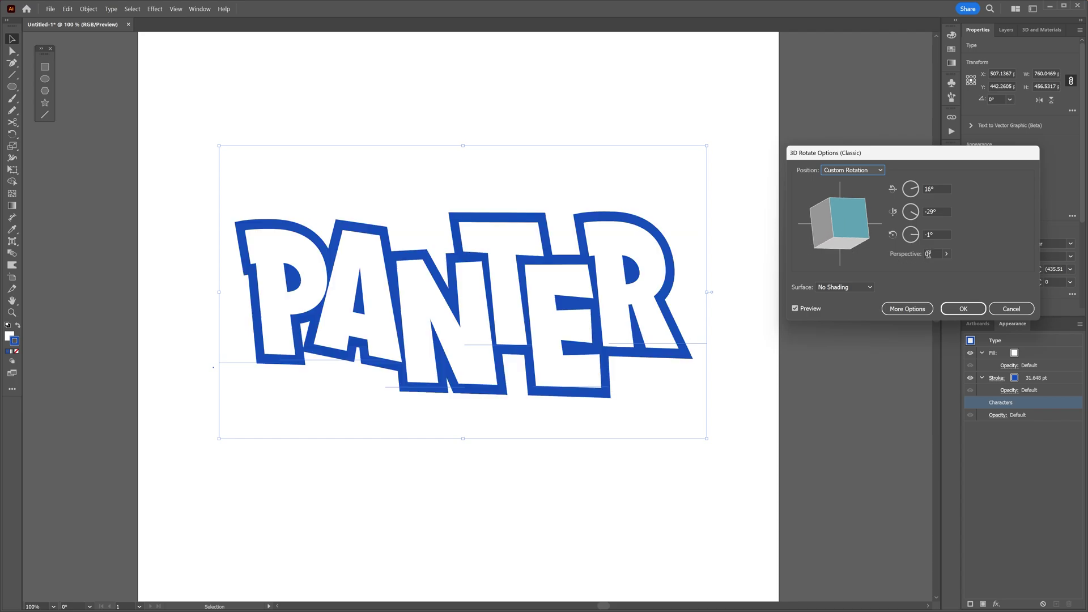
pyautogui.click(947, 254)
pyautogui.moveTo(916, 267); pyautogui.dragTo(929, 268)
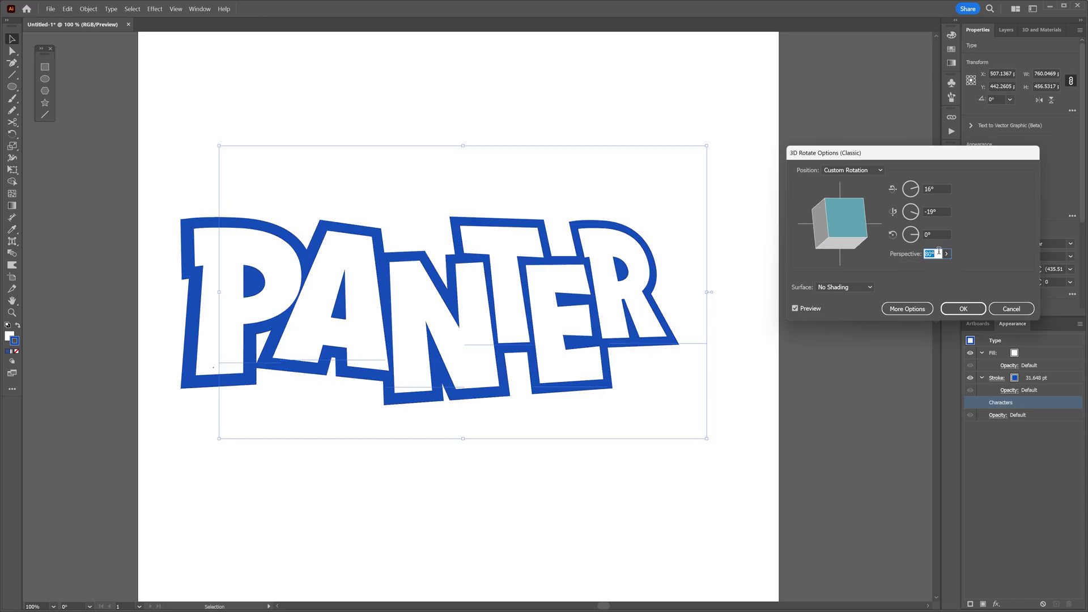
pyautogui.click(963, 308)
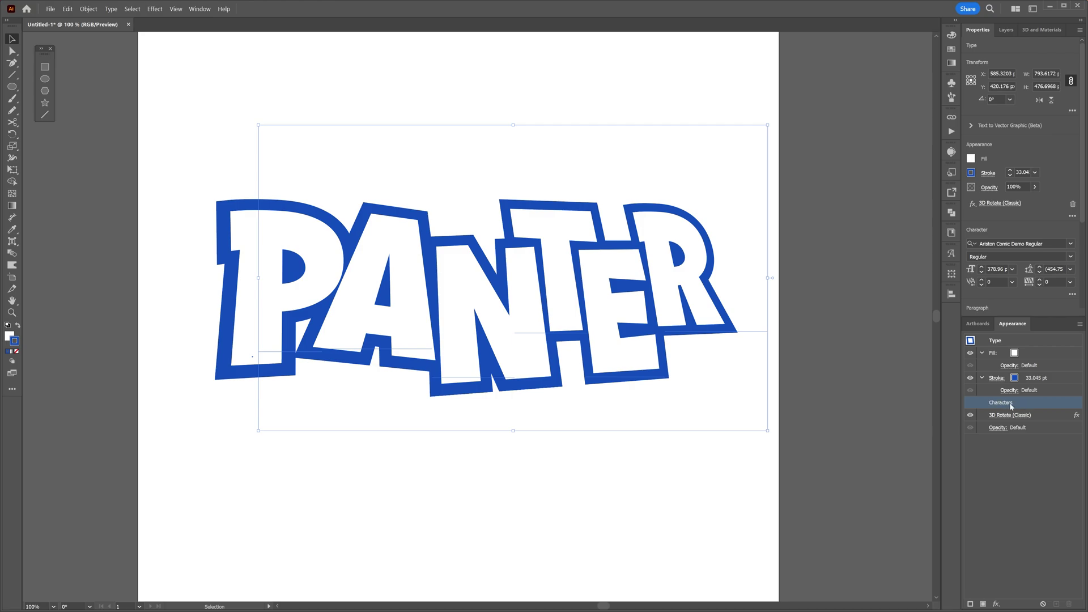
# Add a Transform effect with 100 copies scaled to 98% horizontally and vertically.
pyautogui.click(995, 604)
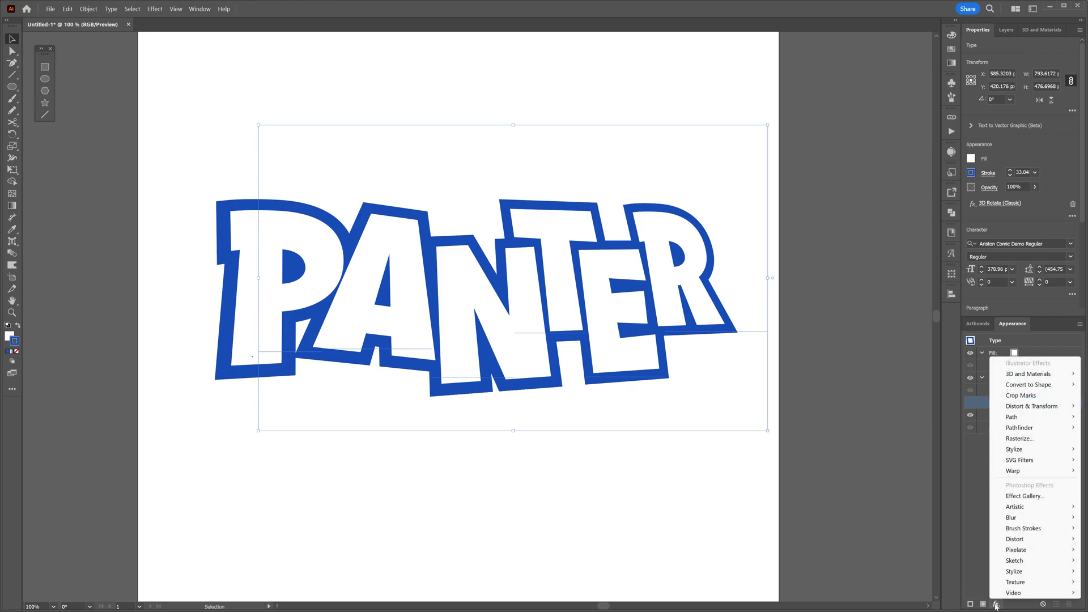
pyautogui.moveTo(1015, 407)
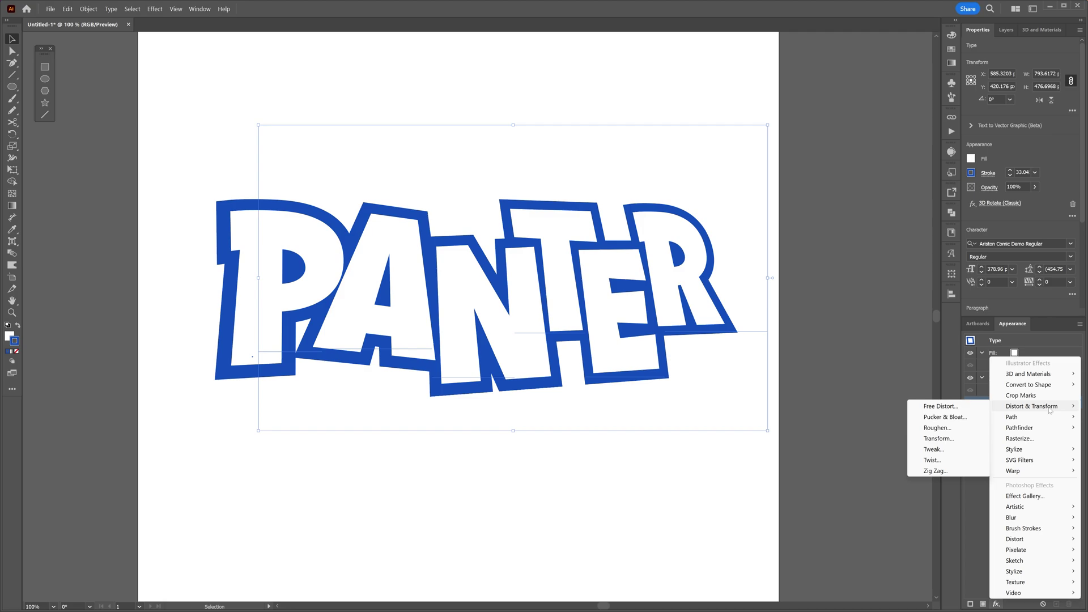
pyautogui.click(952, 439)
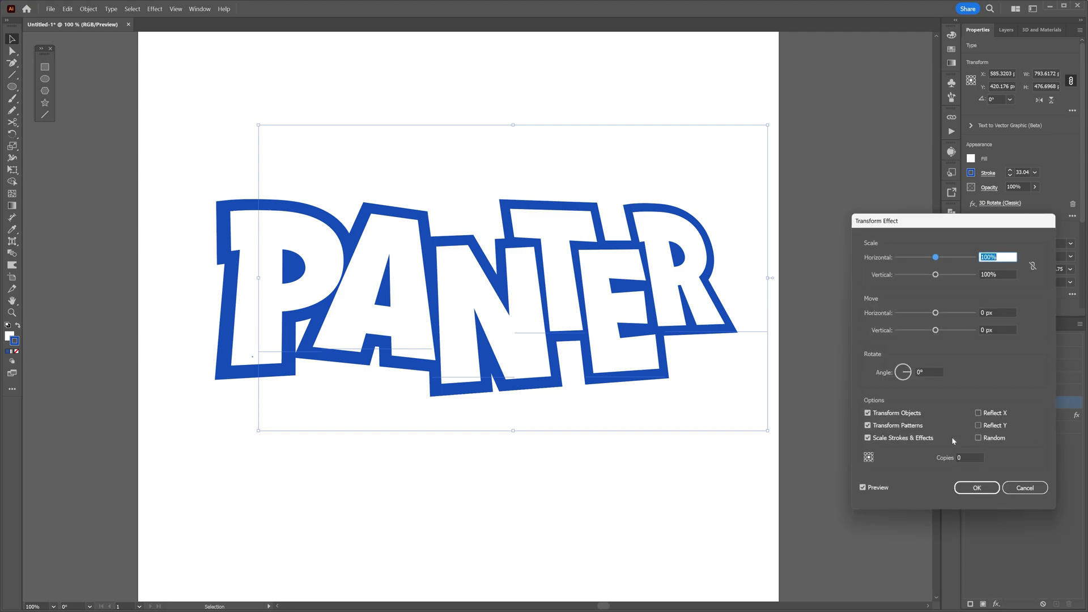
pyautogui.click(974, 458)
pyautogui.click(1001, 256)
pyautogui.press('Down')
pyautogui.press('Down')
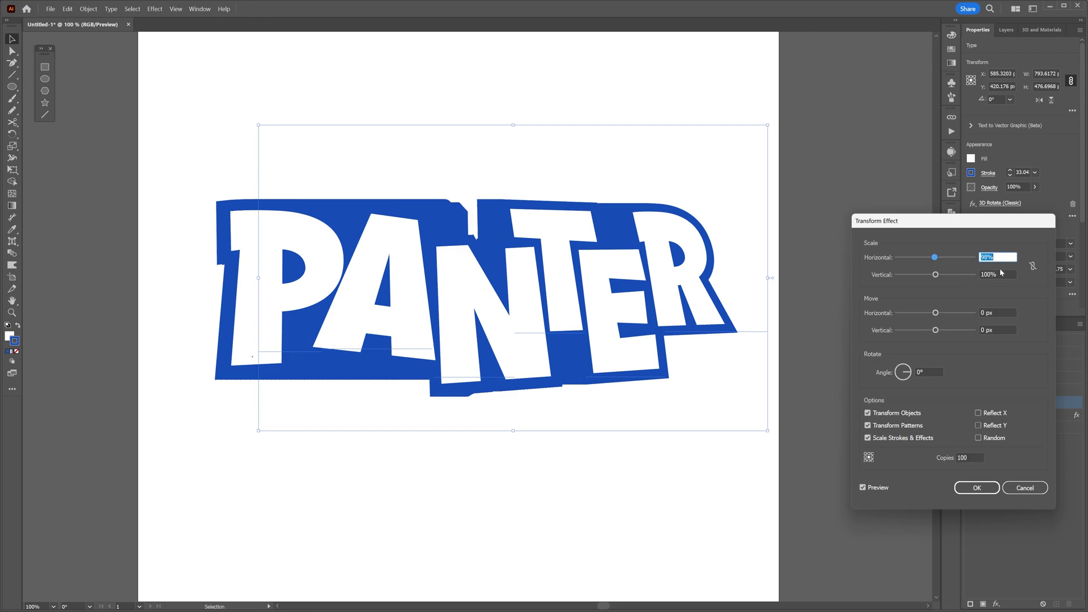
pyautogui.click(1001, 274)
pyautogui.press('Down')
pyautogui.press('Down')
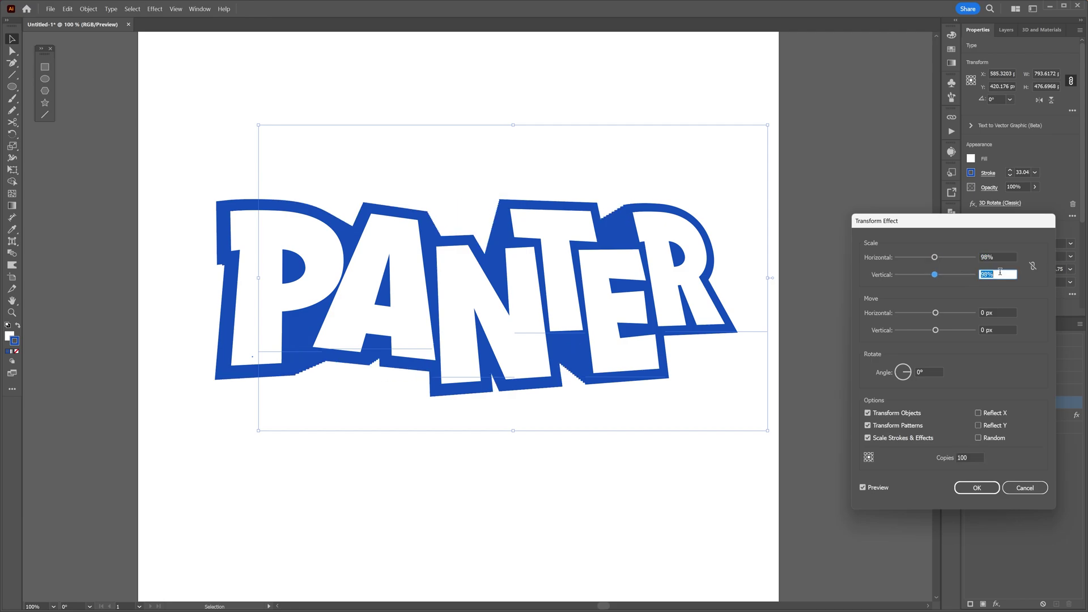
pyautogui.click(1002, 311)
# Offset the transformed copies by -11 px horizontally and 9 px vertically, then confirm.
pyautogui.press('Down')
pyautogui.press('Down')
pyautogui.press('Down')
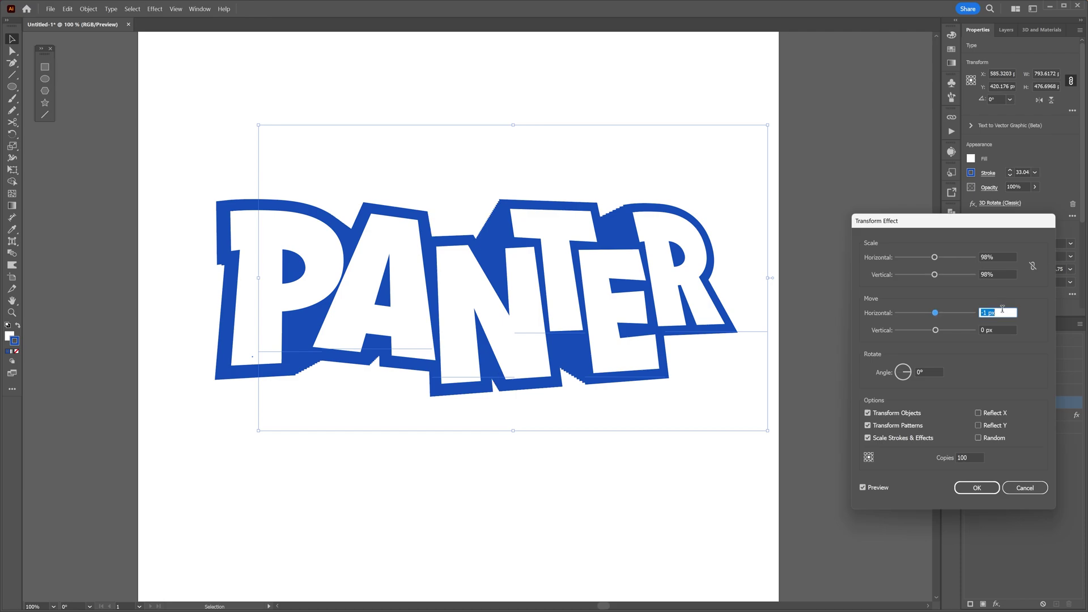
pyautogui.press('Down')
pyautogui.press('Down')
pyautogui.press('Down')
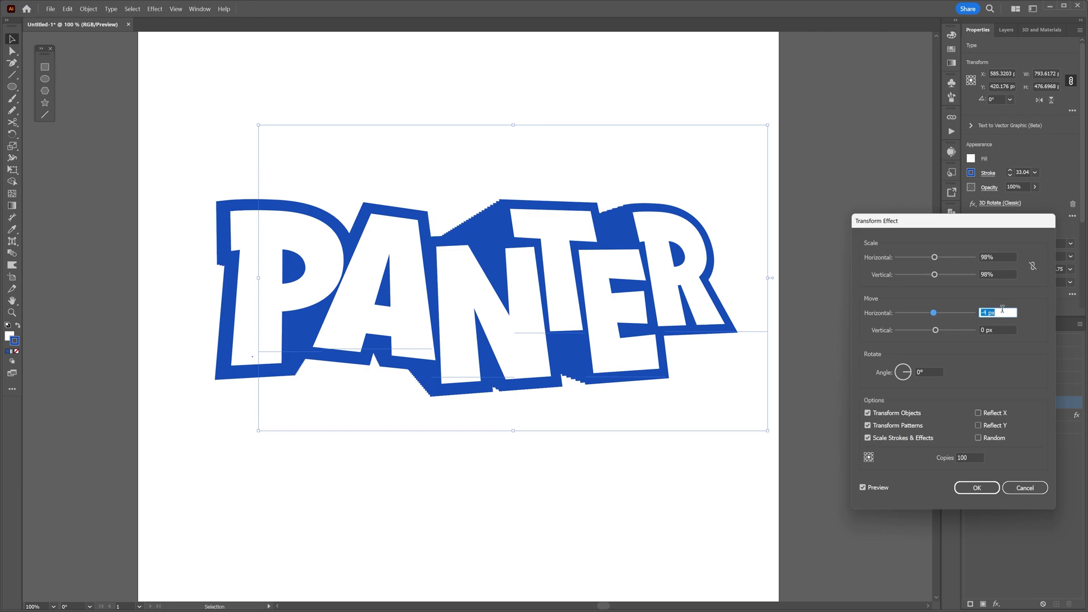
pyautogui.click(994, 330)
pyautogui.press('Up')
pyautogui.press('Up')
pyautogui.press('Up')
pyautogui.press('Up')
pyautogui.press('Up')
pyautogui.press('Up')
pyautogui.press('Up')
pyautogui.press('Up')
pyautogui.press('Up')
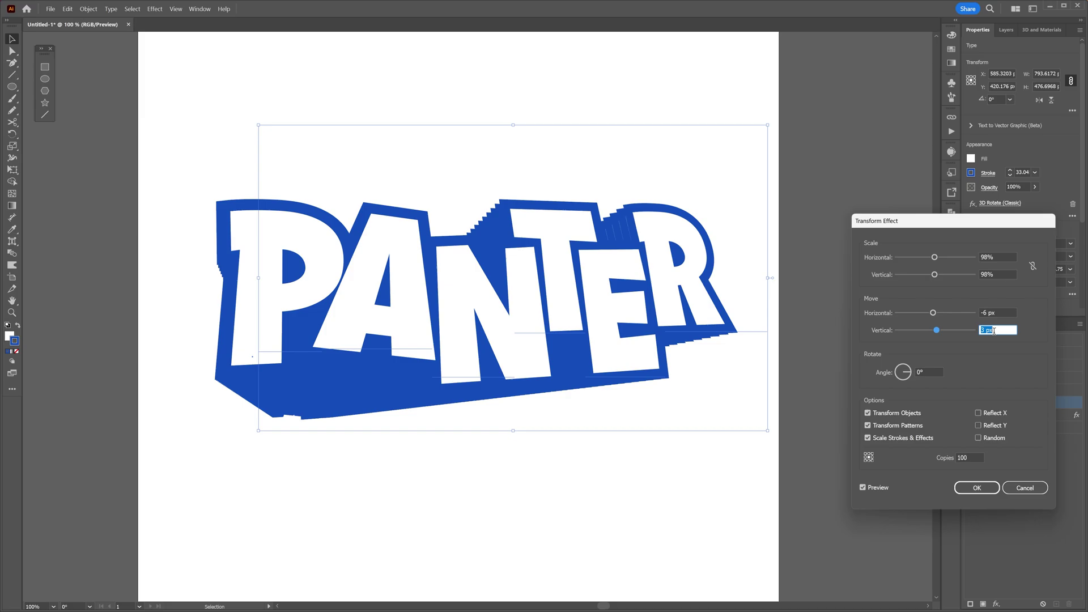
pyautogui.click(1004, 312)
pyautogui.press('Down')
pyautogui.press('Down')
pyautogui.press('Down')
pyautogui.press('Down')
pyautogui.press('Down')
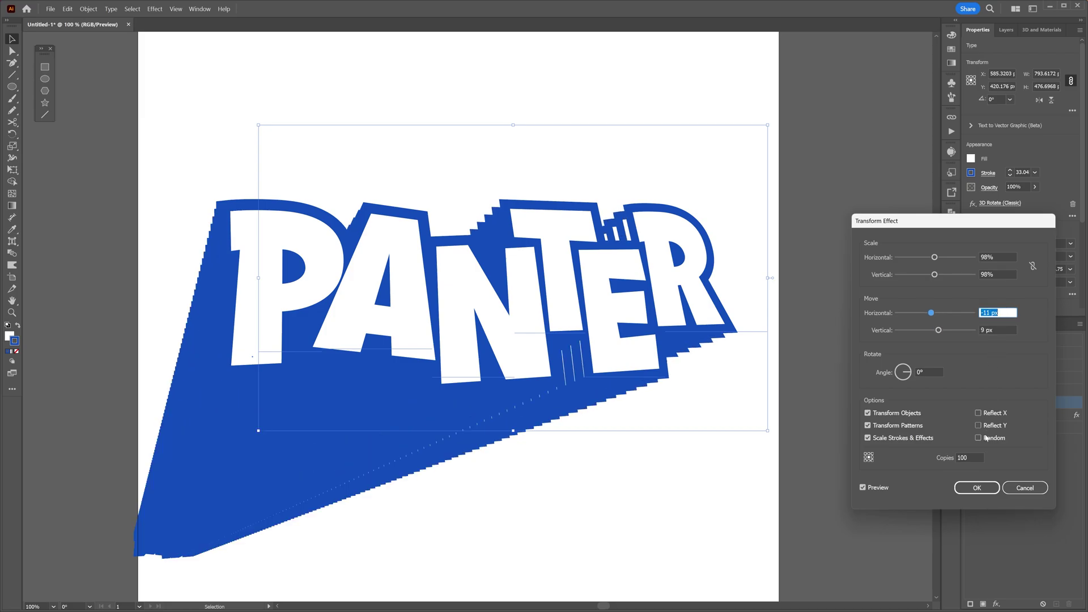
pyautogui.click(977, 487)
# Set the stroke to None and choose a red fill swatch.
pyautogui.hotkey('ctrl', '-')
pyautogui.click(181, 220)
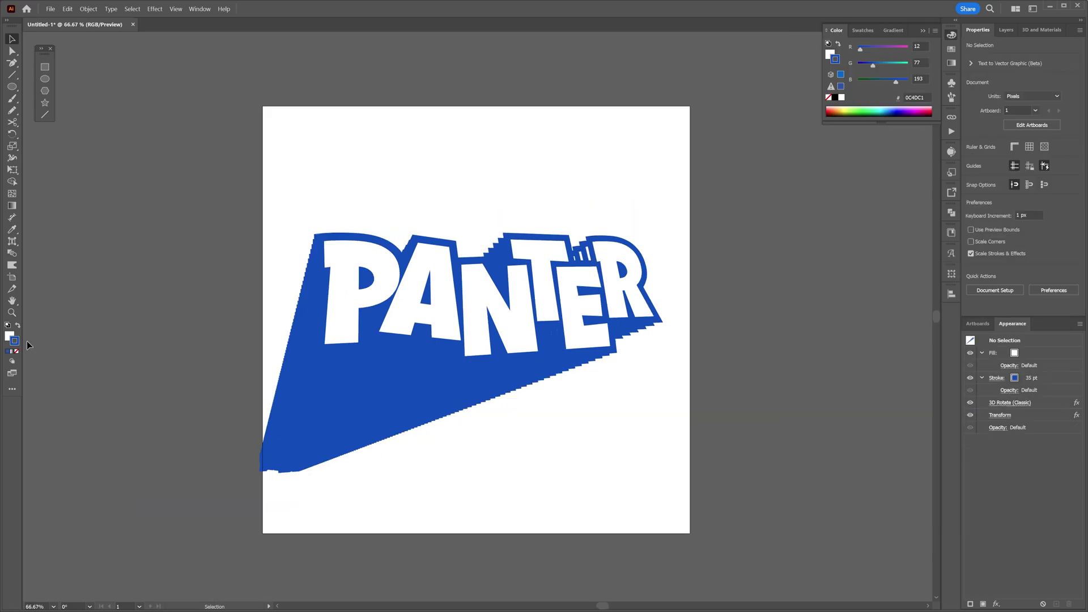
pyautogui.click(17, 352)
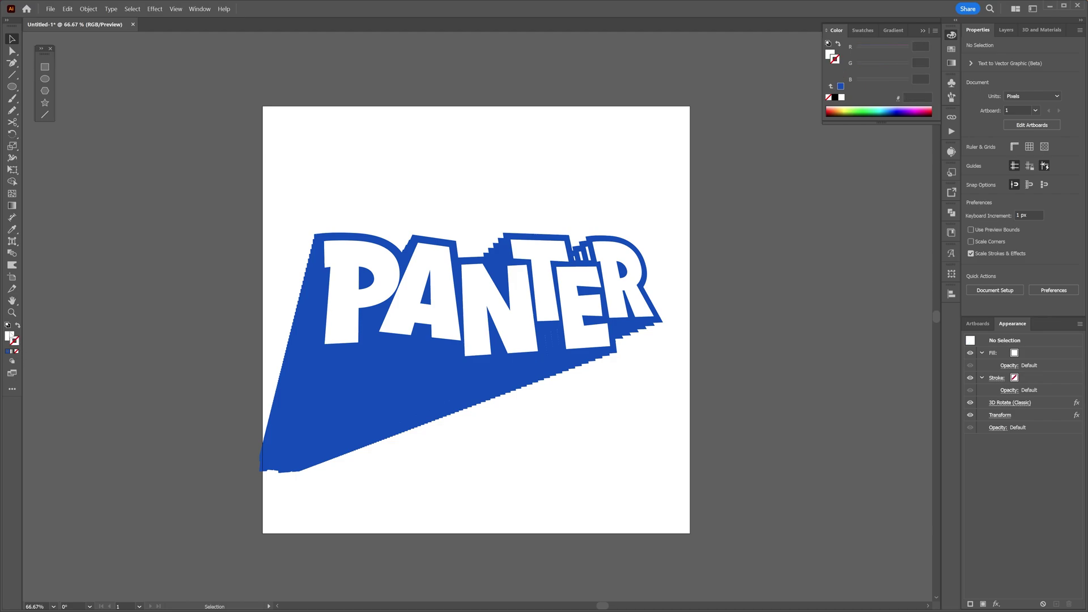
pyautogui.click(10, 336)
pyautogui.click(951, 48)
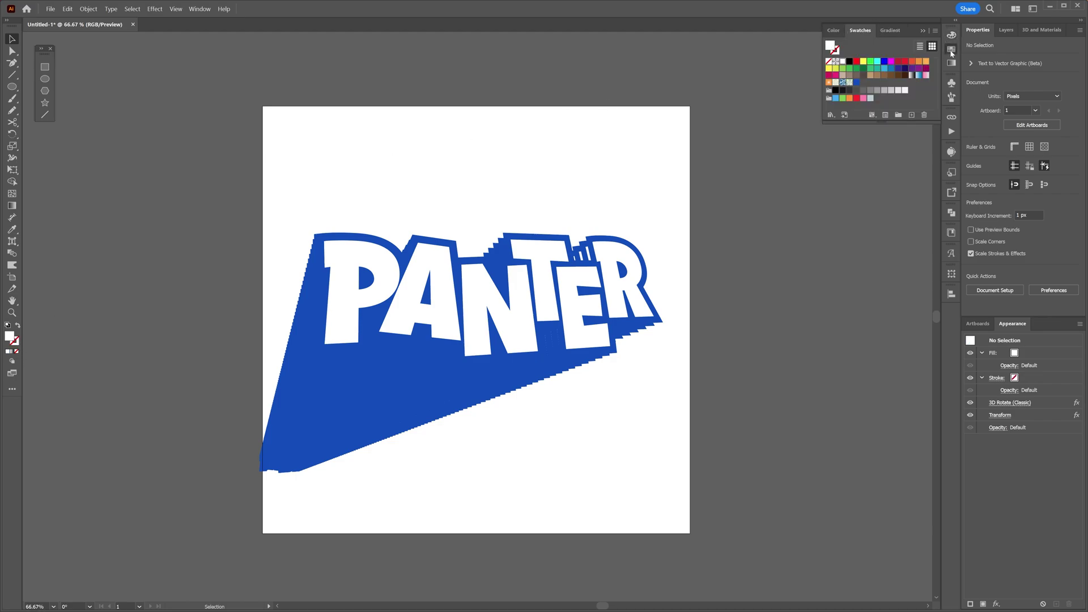
pyautogui.click(920, 50)
pyautogui.click(731, 45)
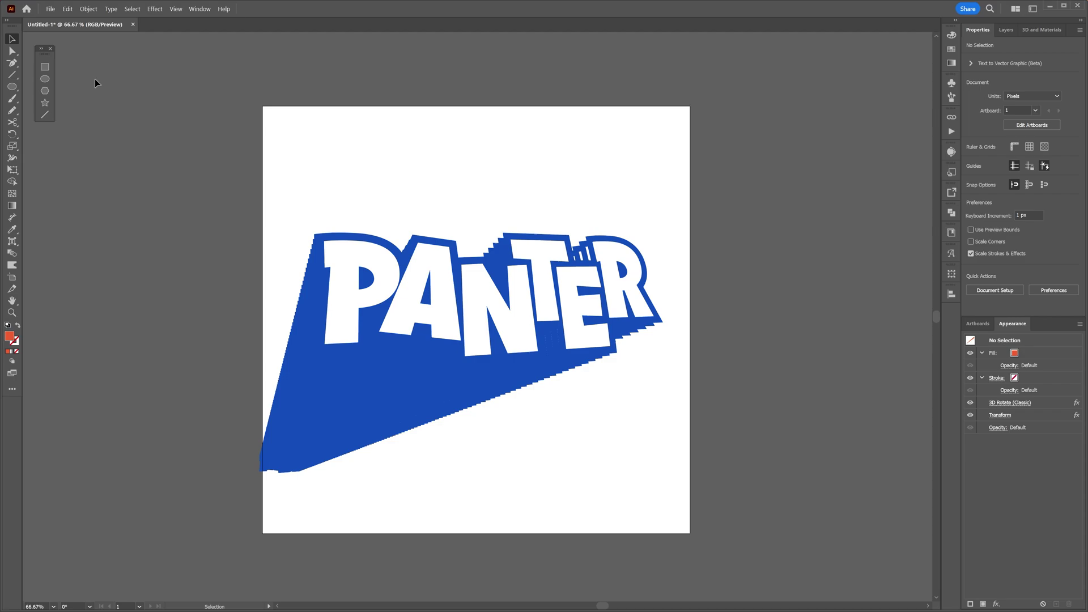
# Draw a large circle over the lettering and send it to the back.
pyautogui.click(45, 79)
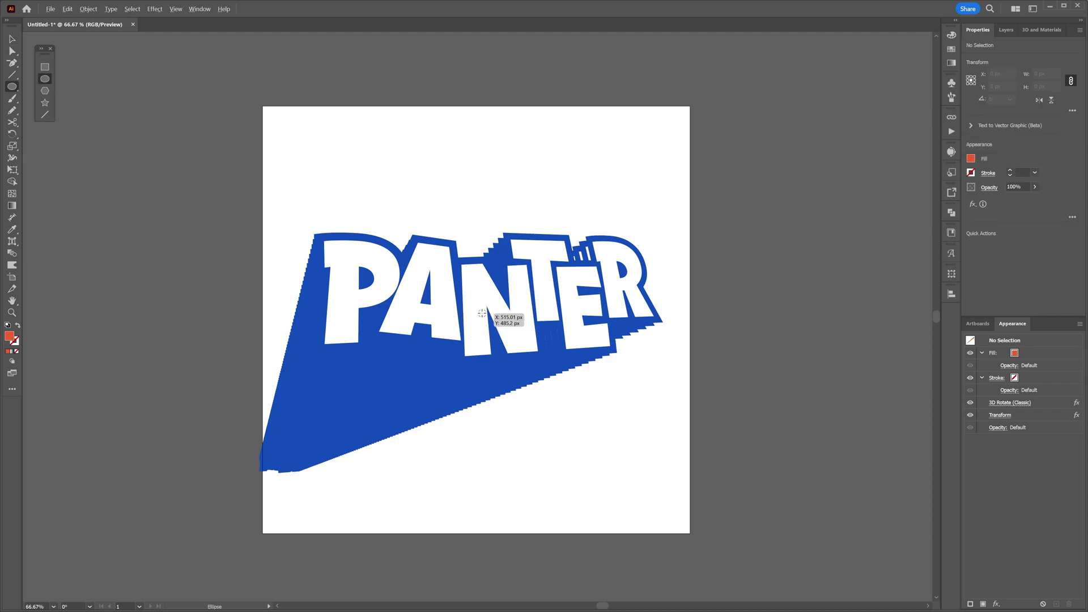
pyautogui.moveTo(476, 320); pyautogui.dragTo(674, 408)
pyautogui.press('v')
pyautogui.rightClick(625, 367)
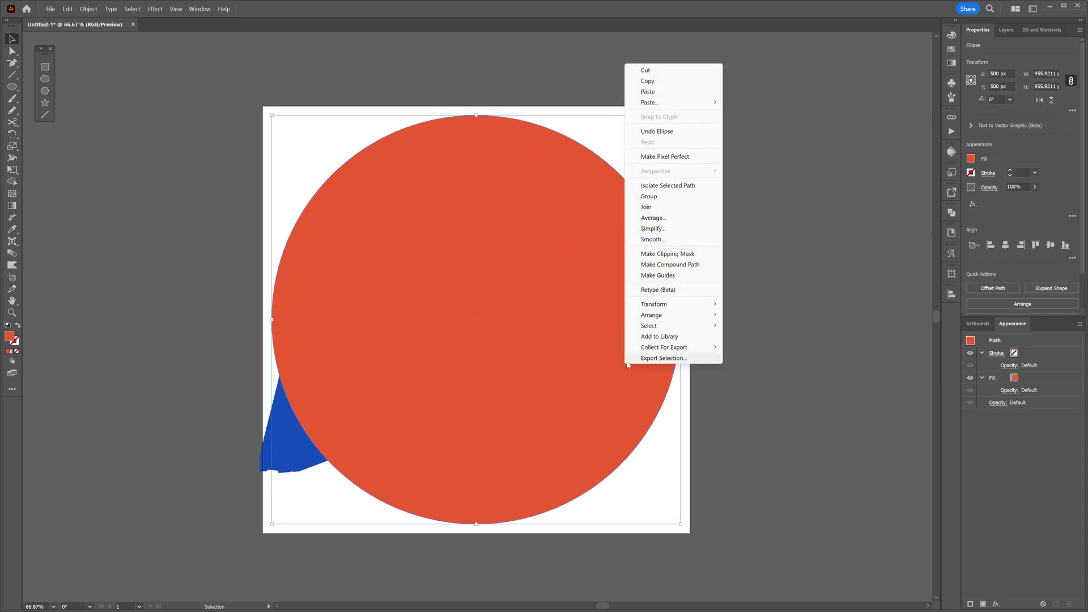
pyautogui.moveTo(679, 318)
pyautogui.click(757, 347)
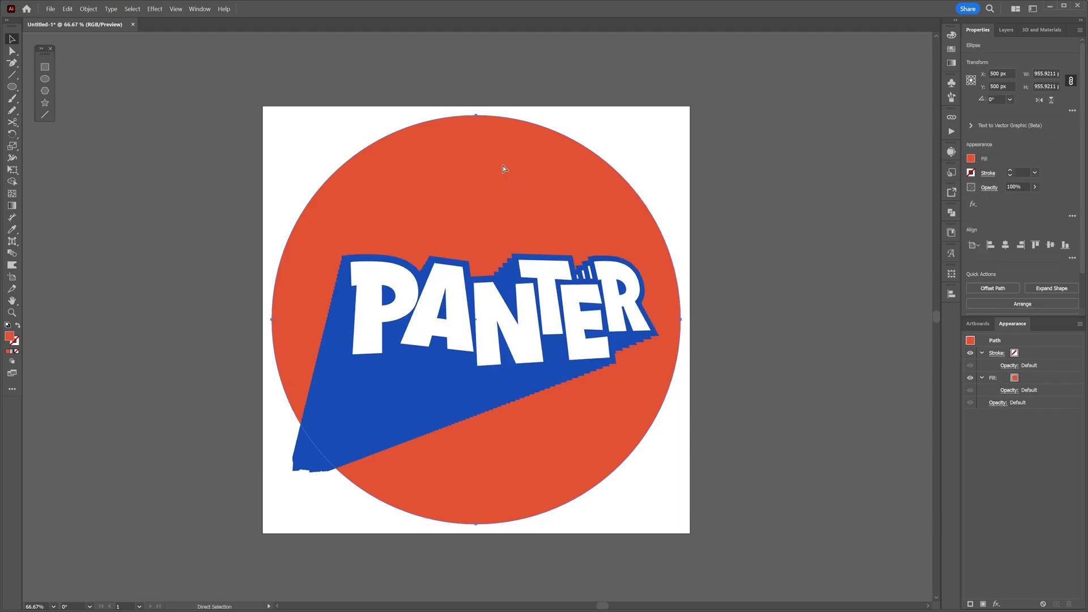
# Paste a copy of the circle in front, bring it to front, and swap its fill and stroke.
pyautogui.click(72, 8)
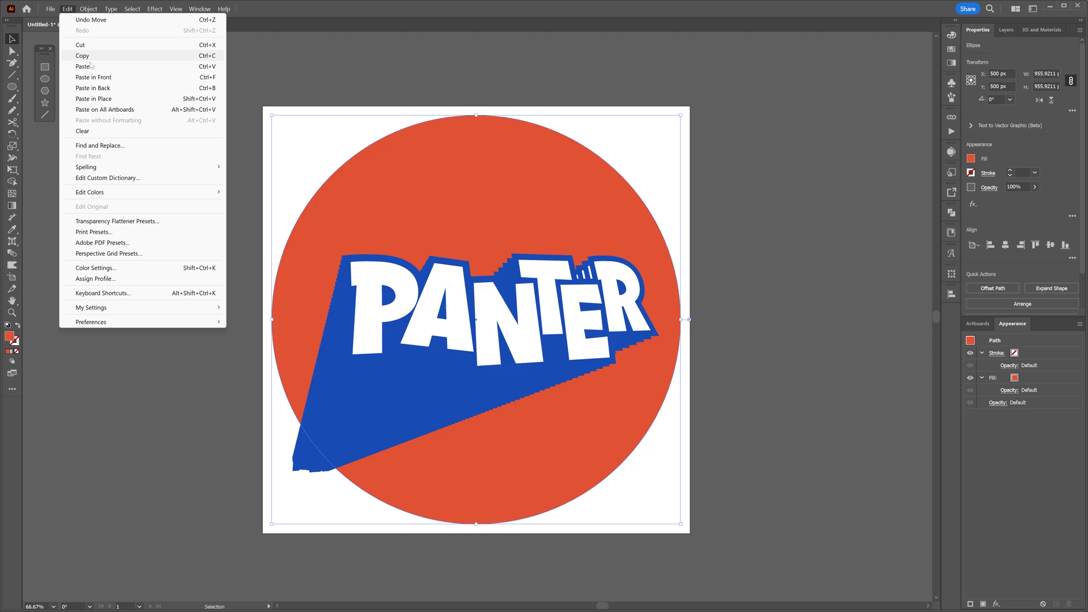
pyautogui.click(70, 77)
pyautogui.moveTo(508, 187); pyautogui.dragTo(627, 158)
pyautogui.hotkey('ctrl', 'z')
pyautogui.rightClick(553, 184)
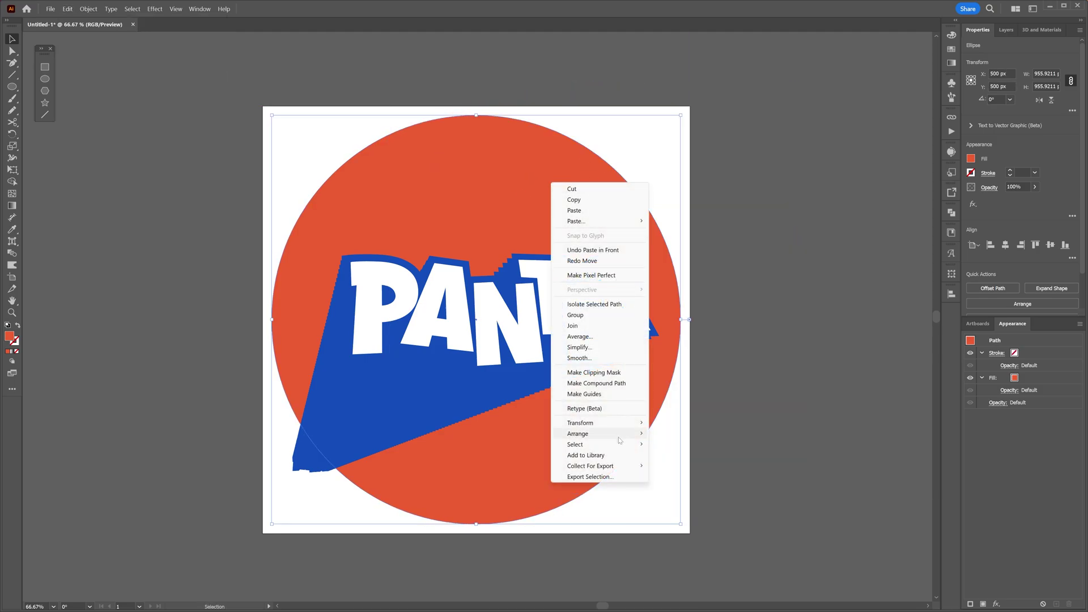
pyautogui.moveTo(581, 433)
pyautogui.click(678, 434)
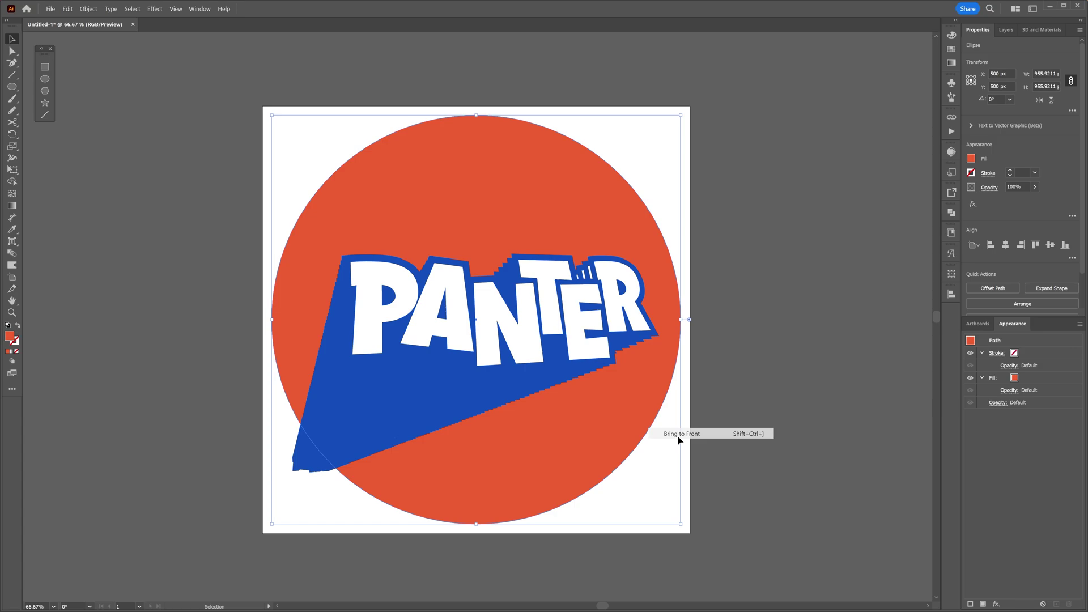
pyautogui.click(18, 325)
# Select the circle copy with the lettering and make a clipping mask.
pyautogui.click(18, 342)
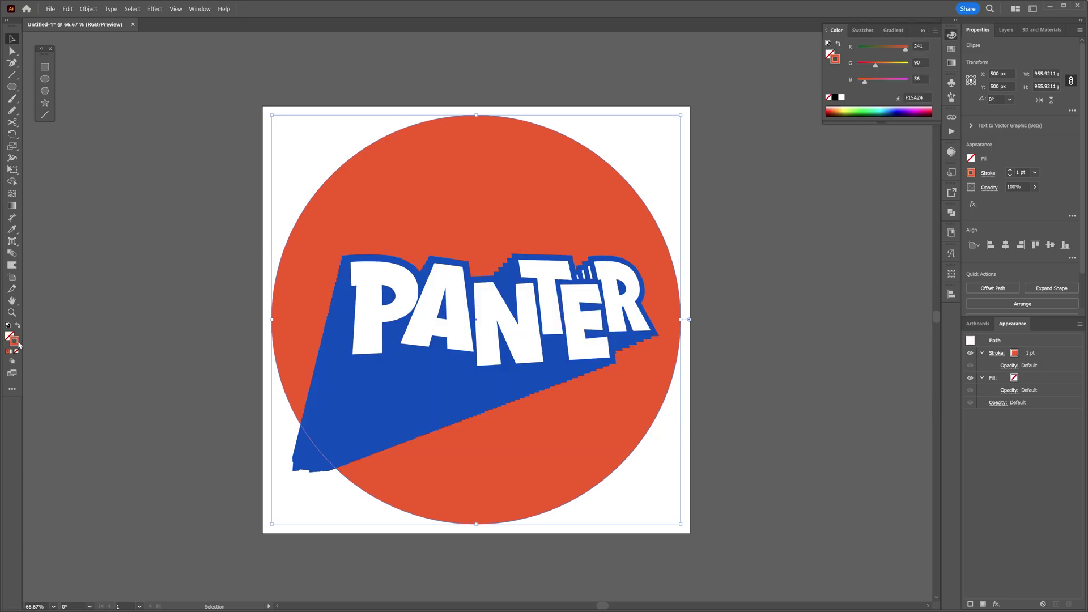
pyautogui.rightClick(460, 306)
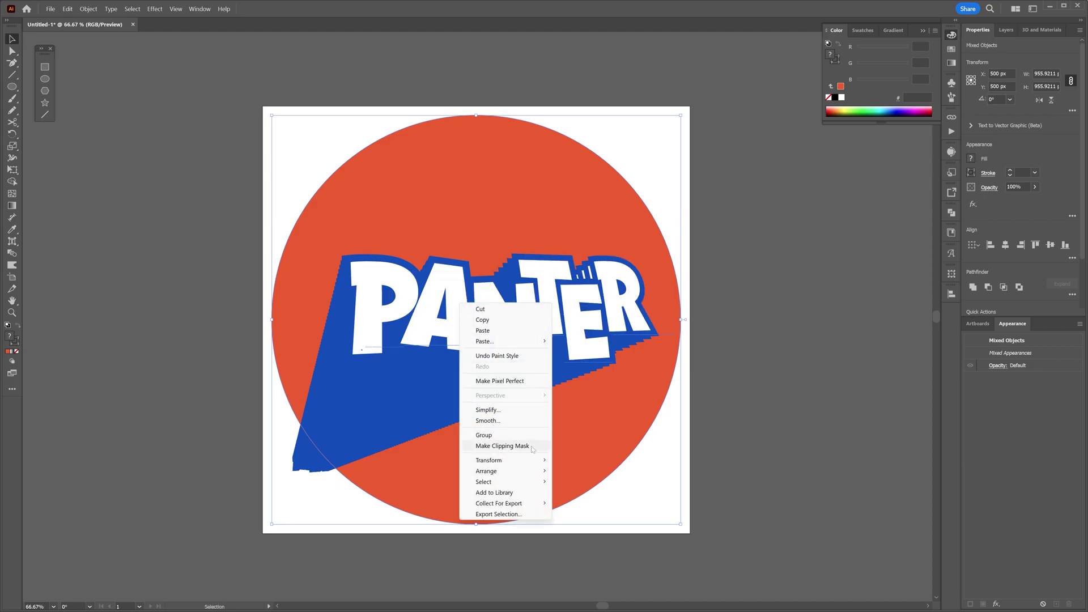
pyautogui.click(503, 446)
pyautogui.click(784, 273)
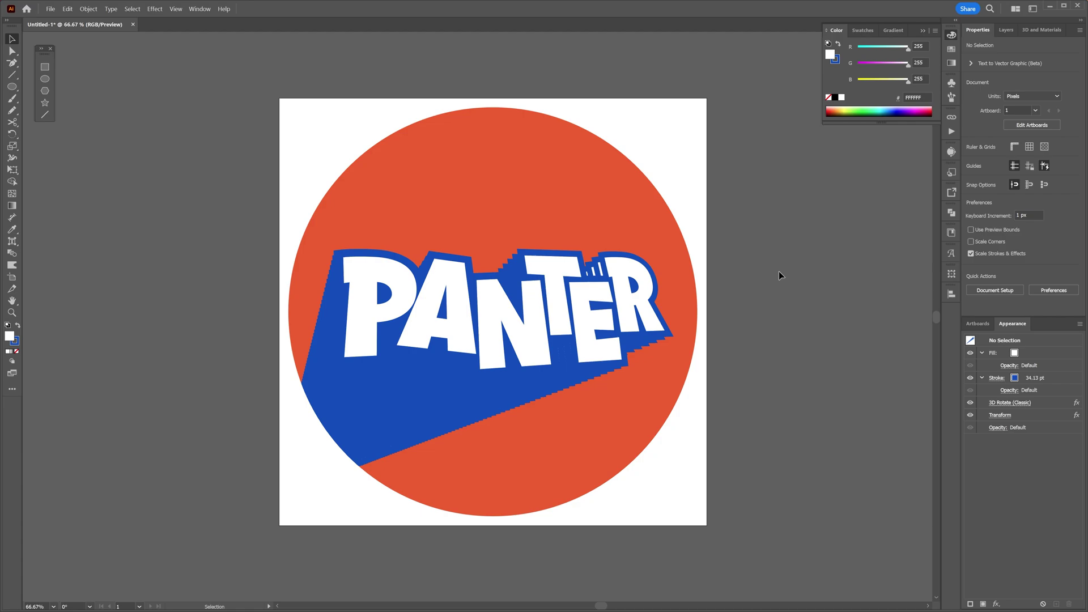
# Replace the A in PANTER with a lowercase e and deselect the text.
pyautogui.press('t')
pyautogui.click(474, 312)
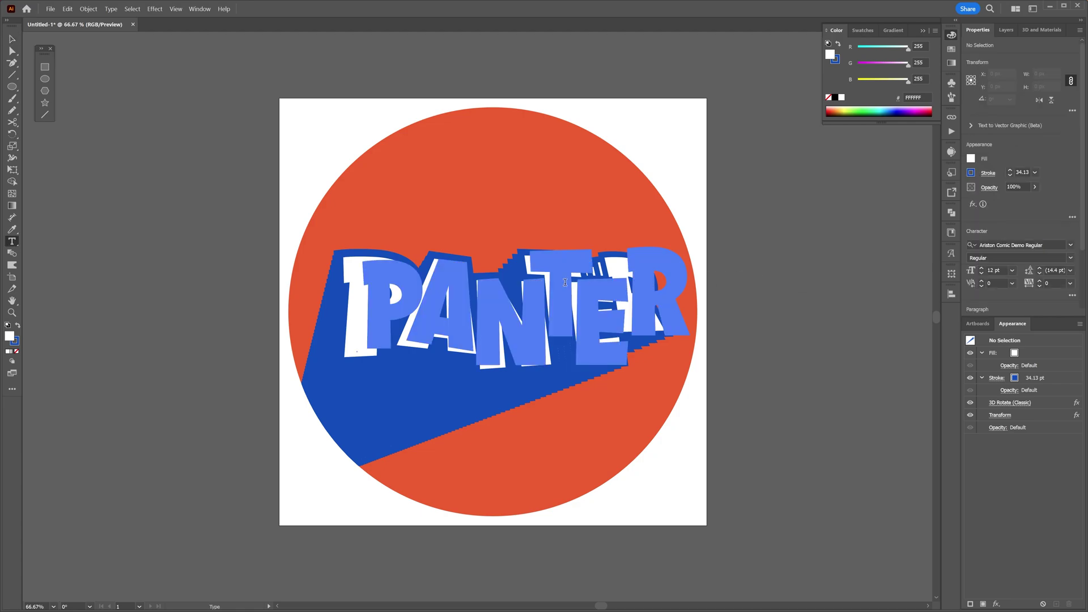
pyautogui.moveTo(474, 312); pyautogui.dragTo(404, 312)
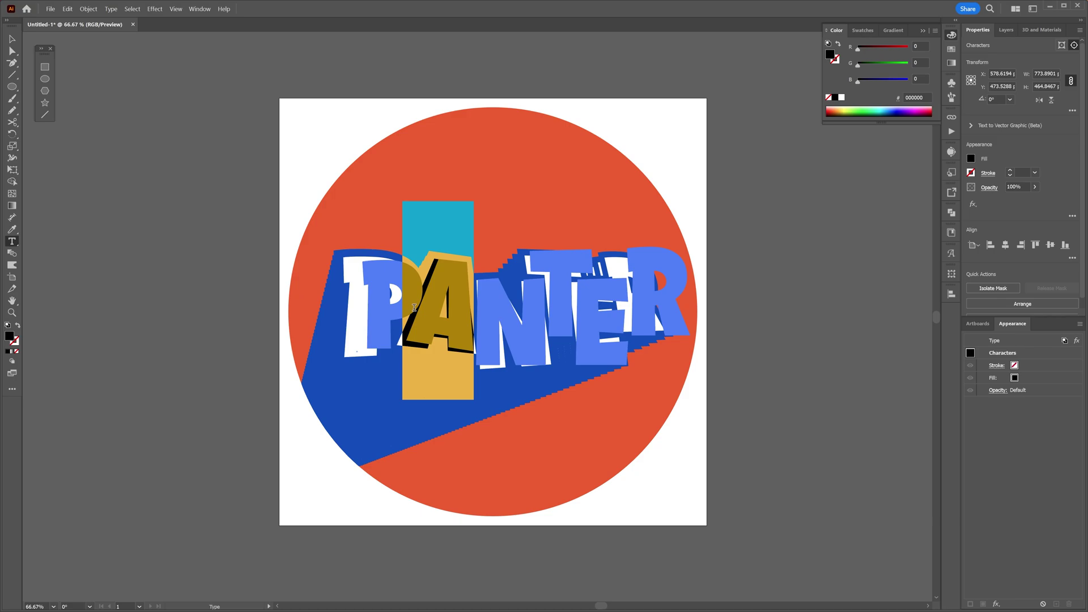
pyautogui.write('e')
pyautogui.press('Escape')
pyautogui.click(243, 164)
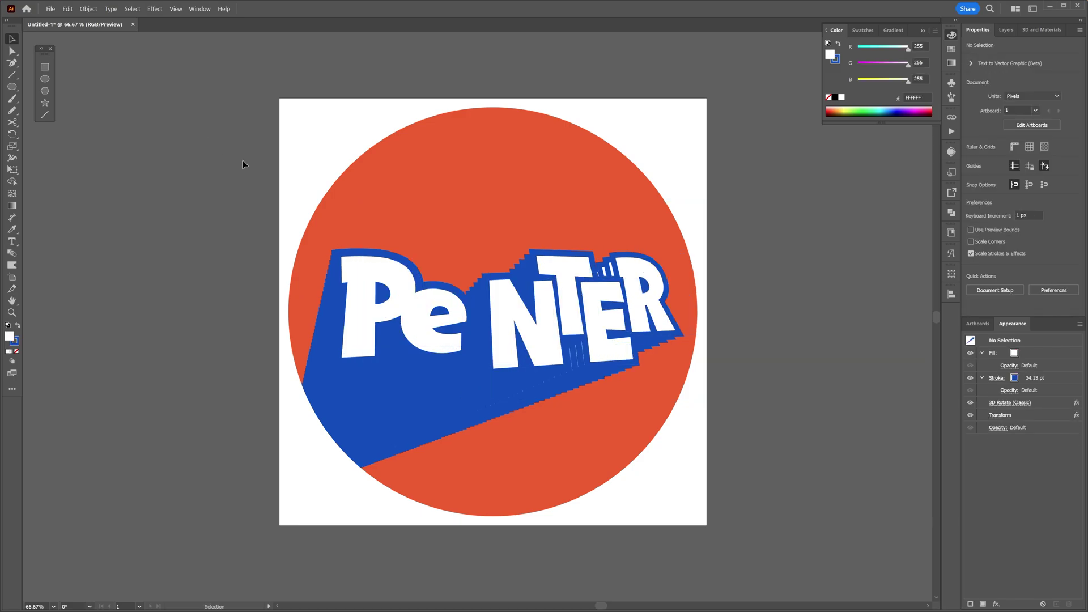